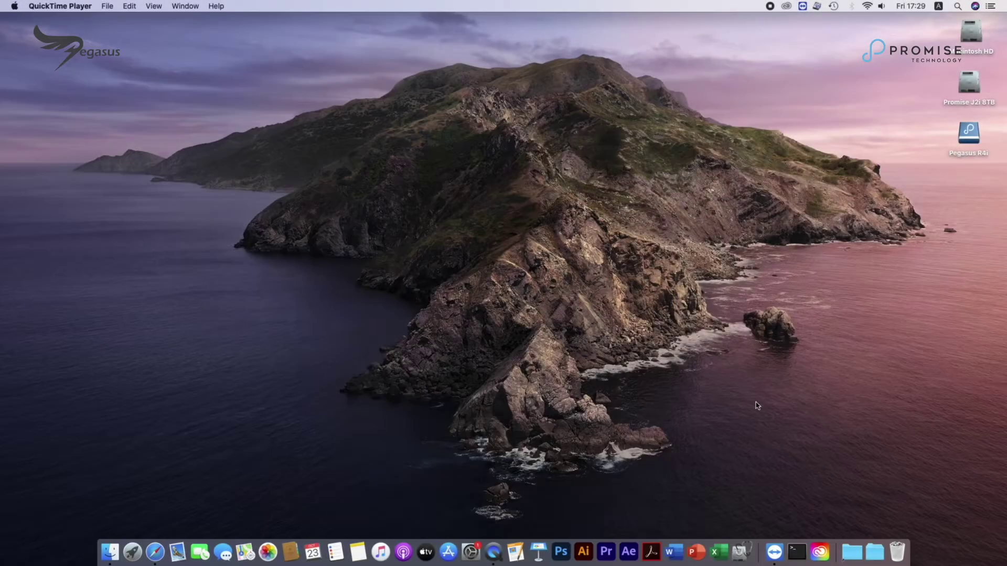
Step: In Safari, browse promise.com Support to the PegasusPro R16 downloads page
left_click(155, 552)
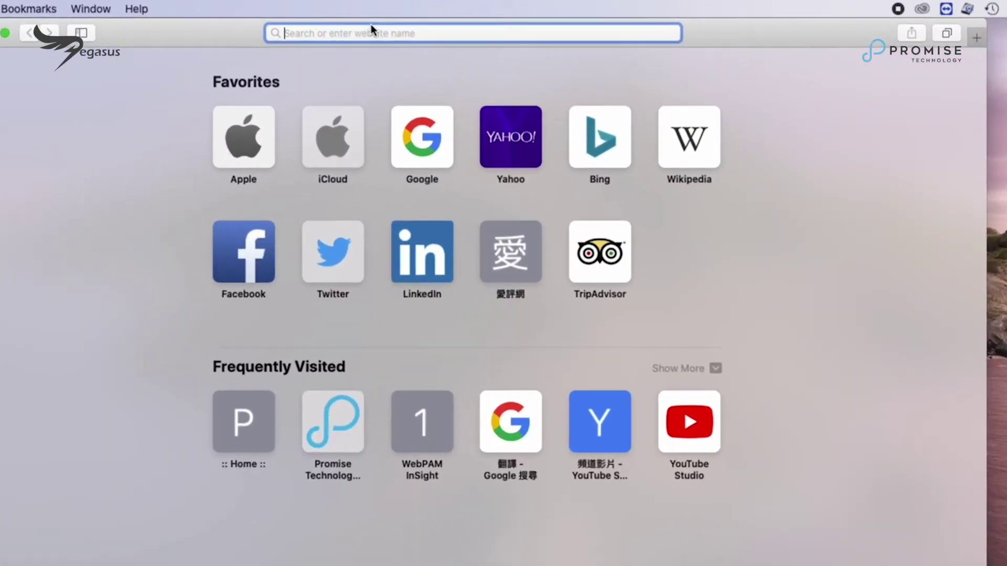
type("www.")
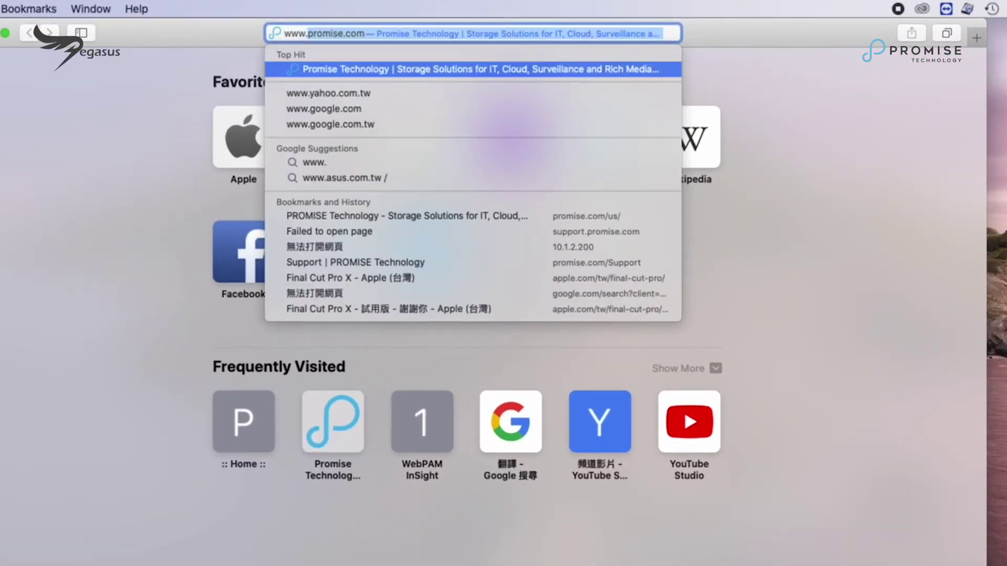
key("Return")
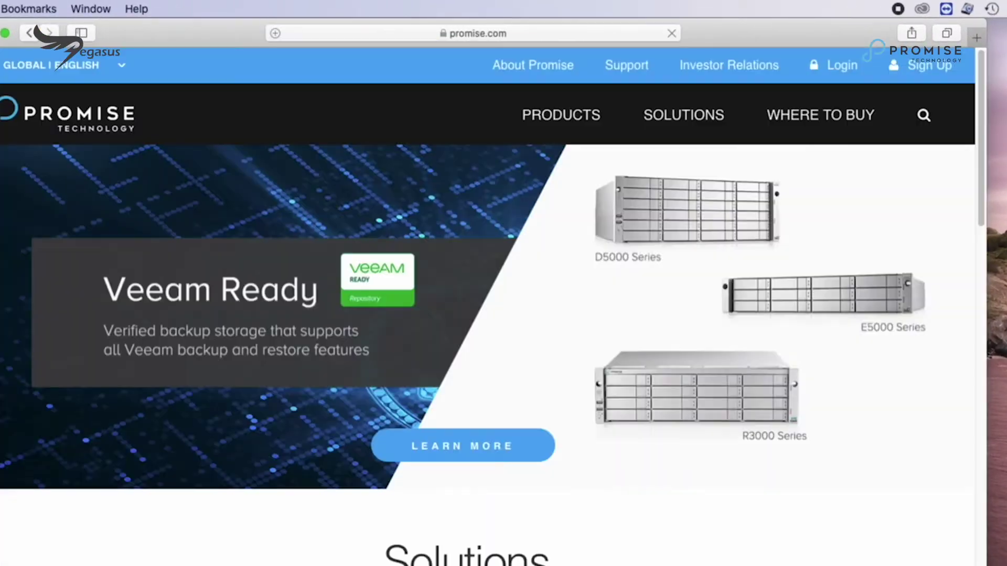
left_click(626, 71)
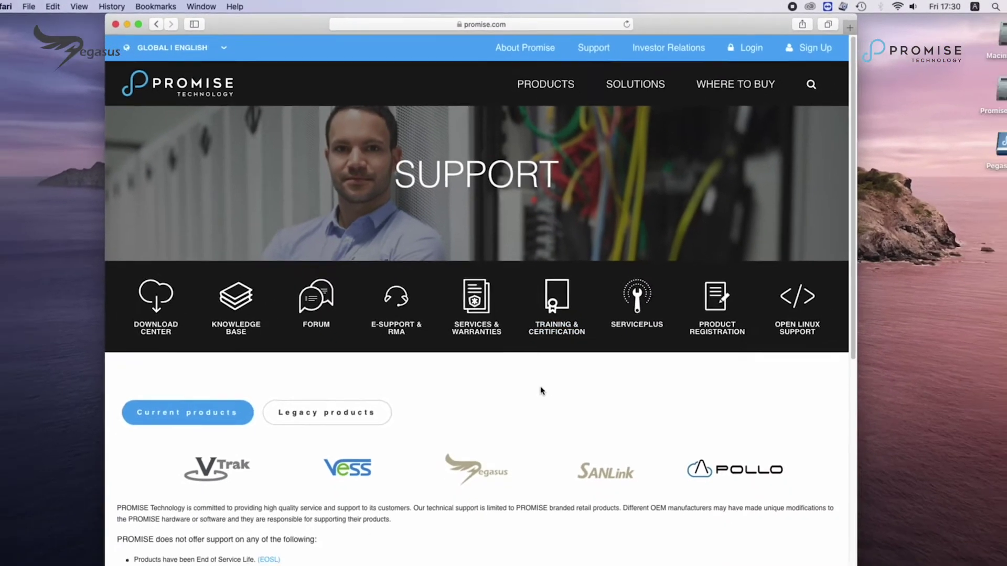
left_click(484, 445)
scroll(482, 444, "down", 7)
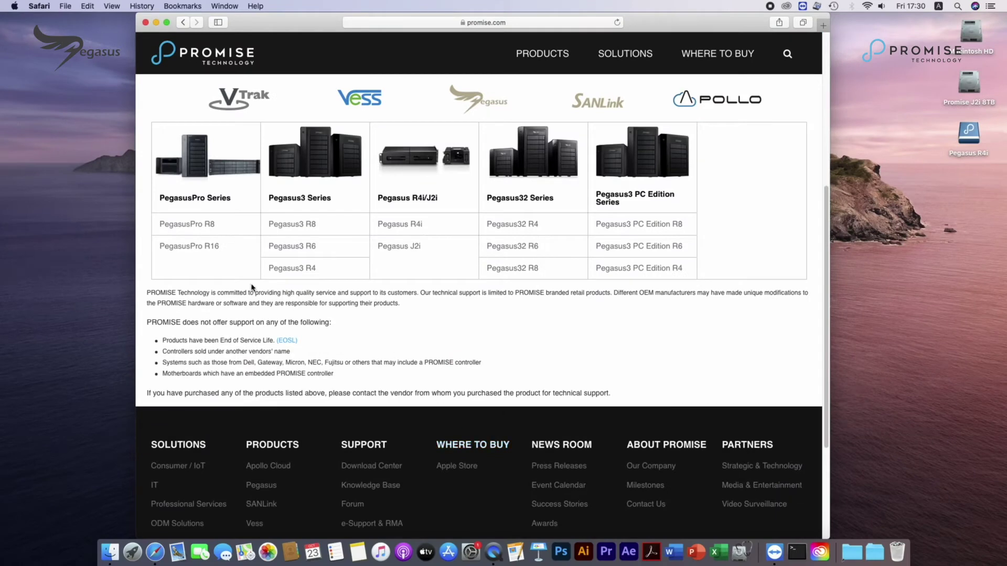
left_click(211, 252)
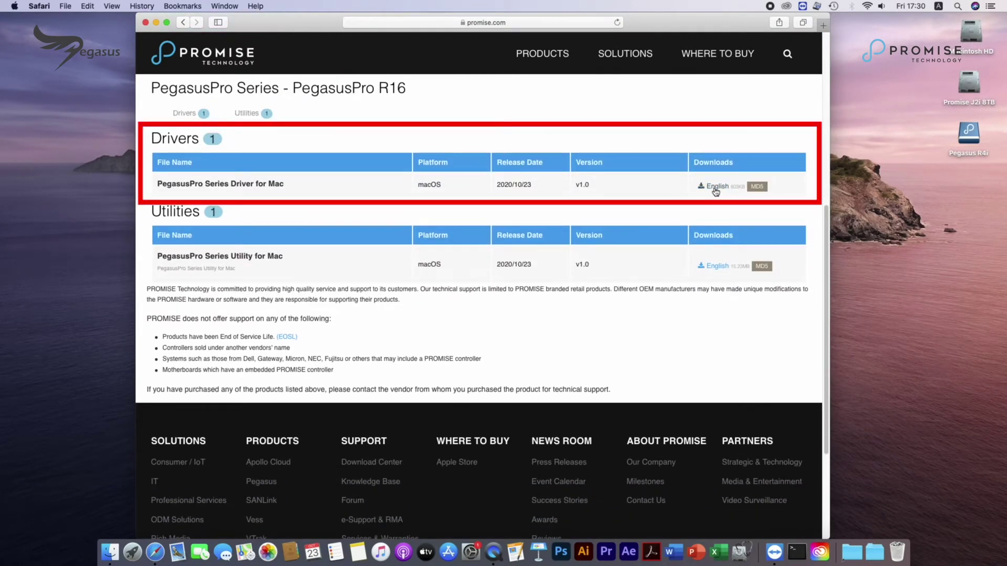
Step: Download the PegasusPro Series Mac driver and utility, then confirm both downloads finished
left_click(715, 188)
left_click(717, 269)
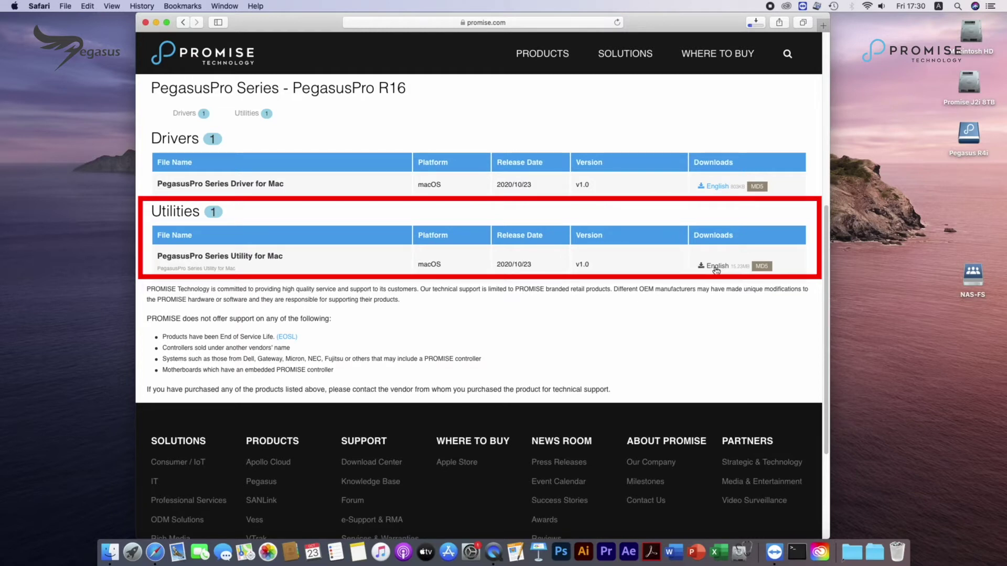
left_click(755, 24)
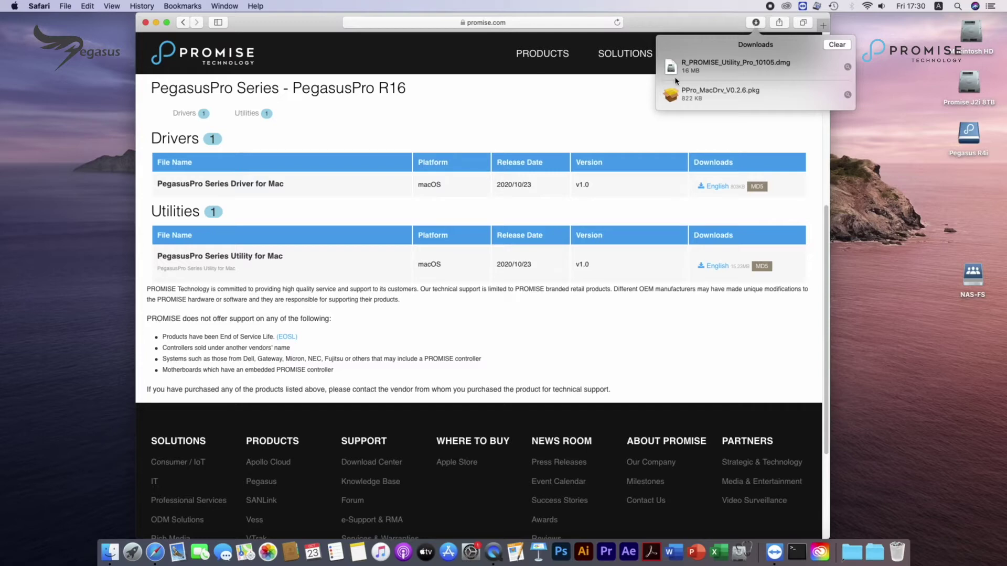
left_click(601, 113)
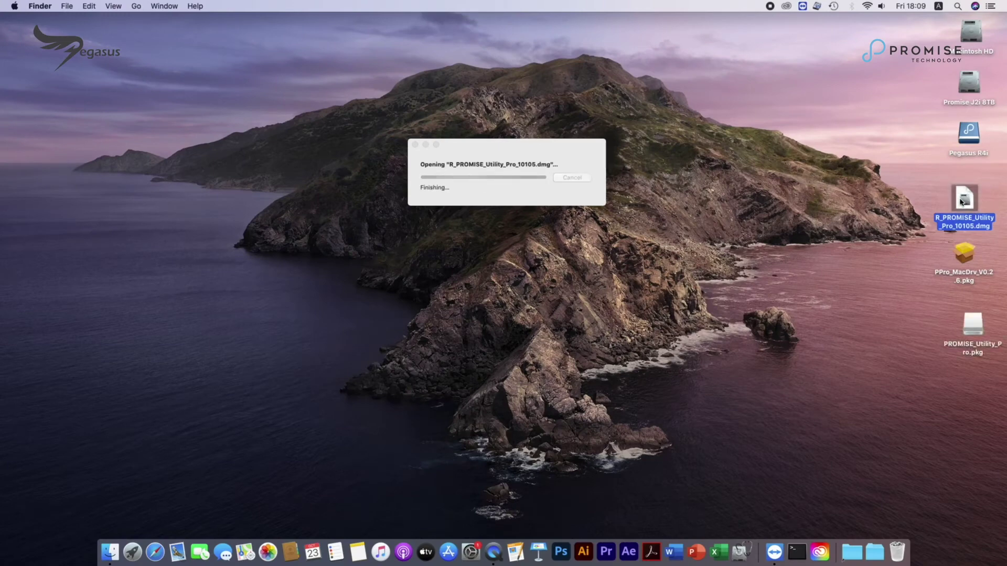
Step: Install PROMISE_Utility_Pro from its package with the account password, then close the installer and package window
double_click(343, 114)
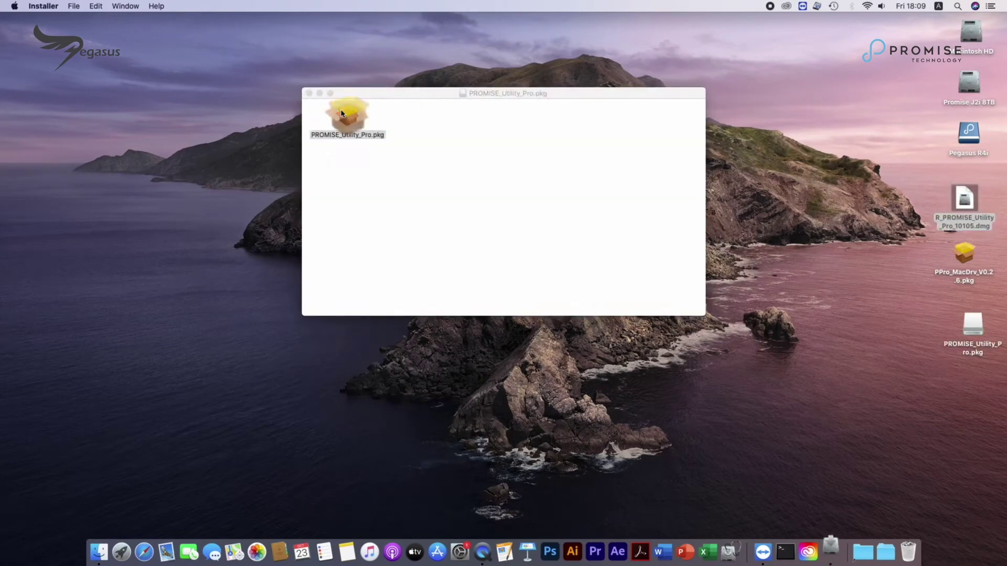
left_click(634, 346)
left_click(636, 346)
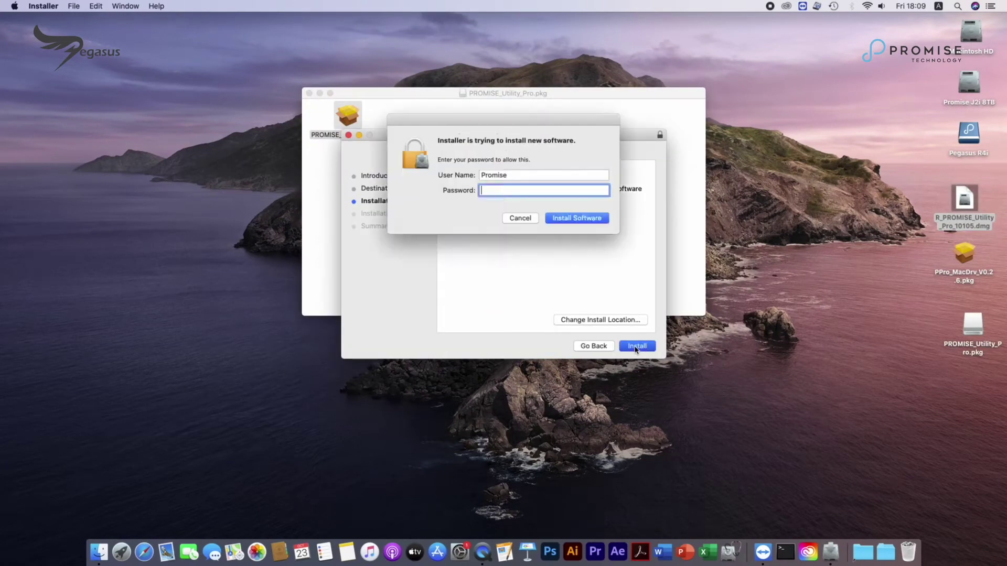
key("Return")
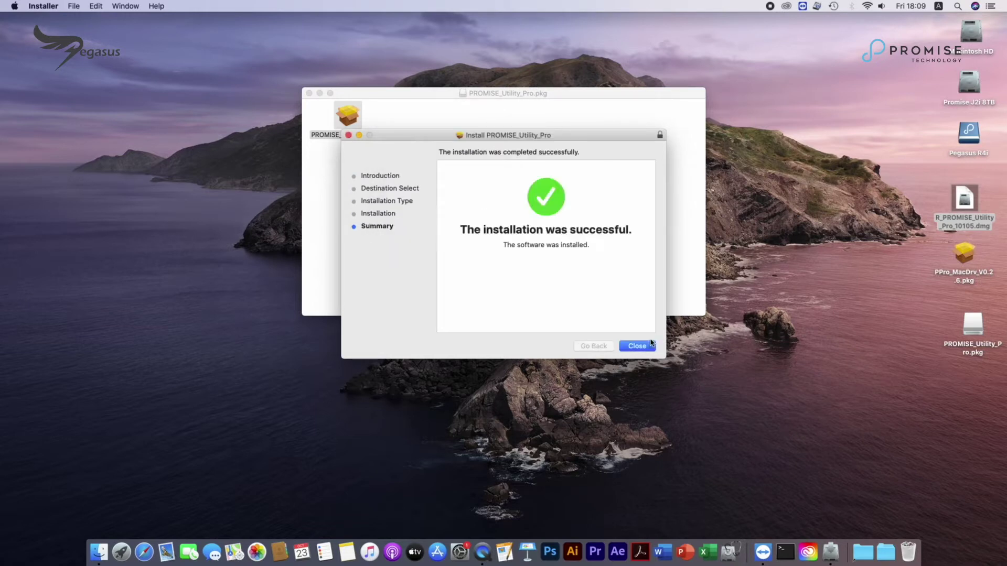
left_click(638, 347)
left_click(309, 93)
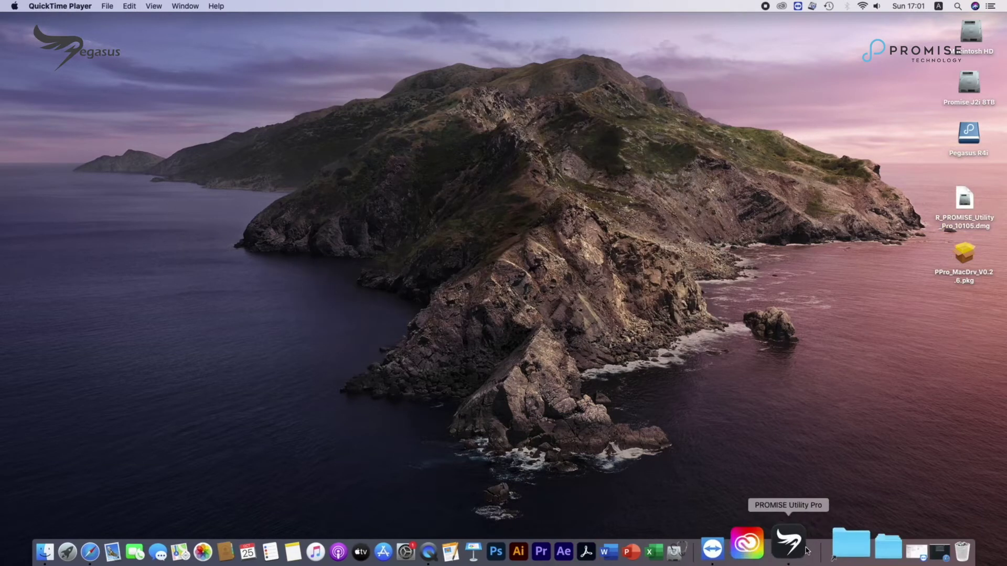
Step: Launch PROMISE Utility Pro and log in to the PegasusPro R16 with the admin account
left_click(795, 546)
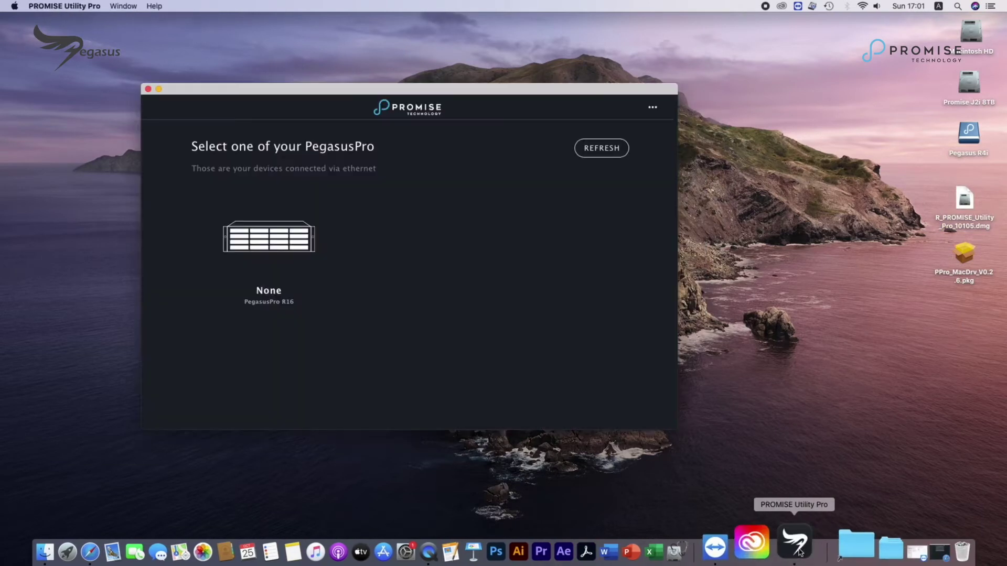
left_click(268, 247)
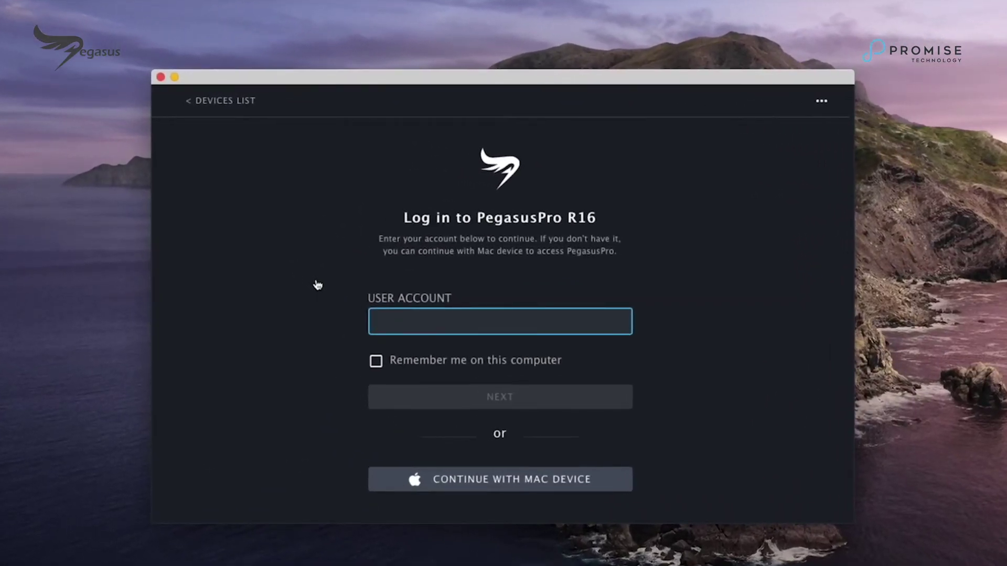
type("admin")
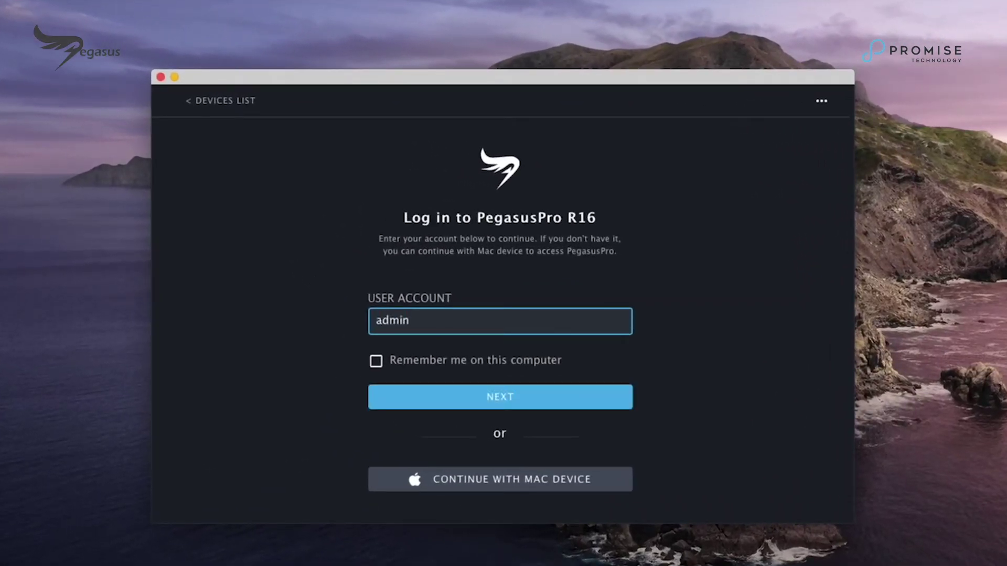
left_click(498, 408)
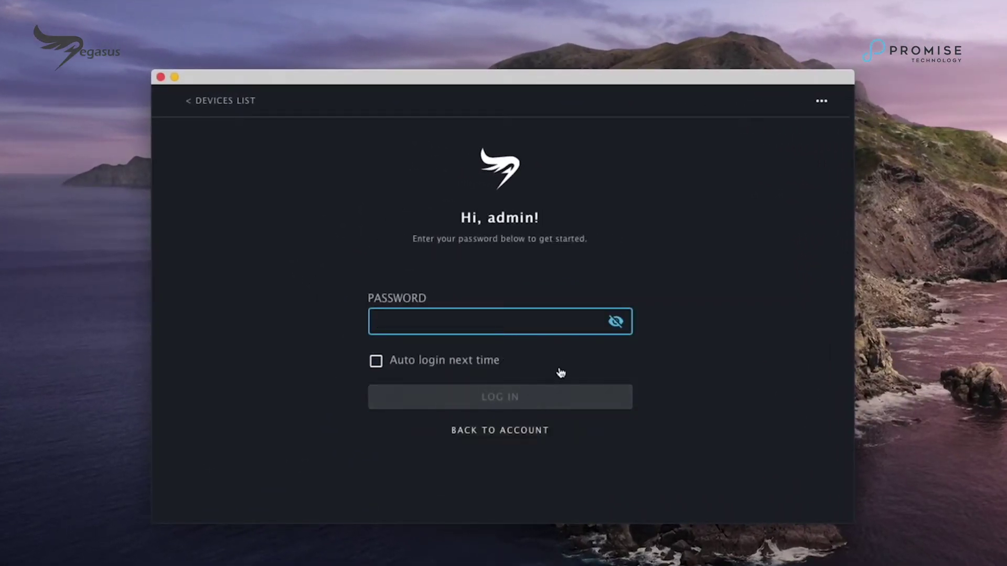
type("•••")
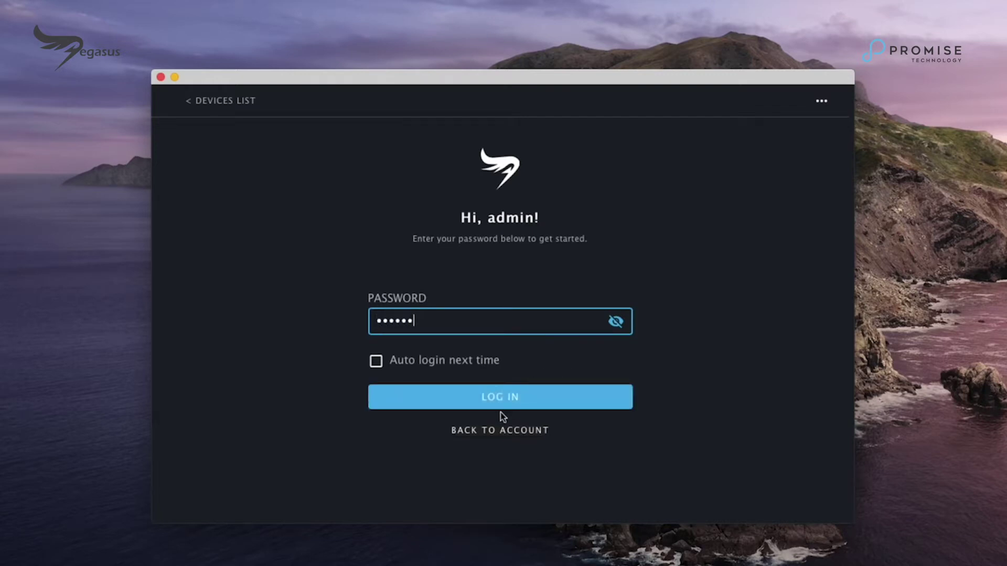
left_click(501, 408)
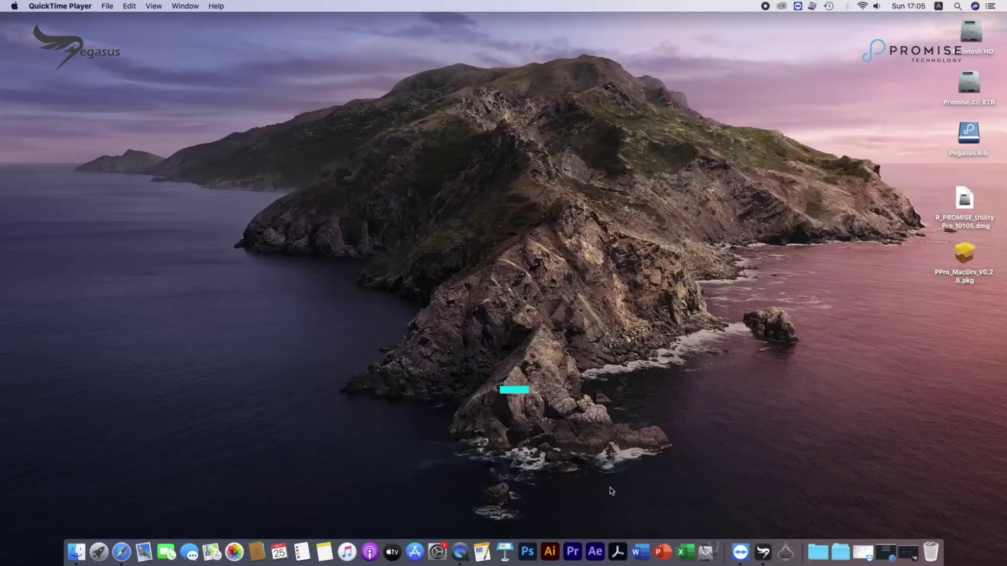
Step: Install the PPro_MacDrv_V0.2.6 driver package with the account password and dismiss the System Extension Blocked alert
double_click(965, 253)
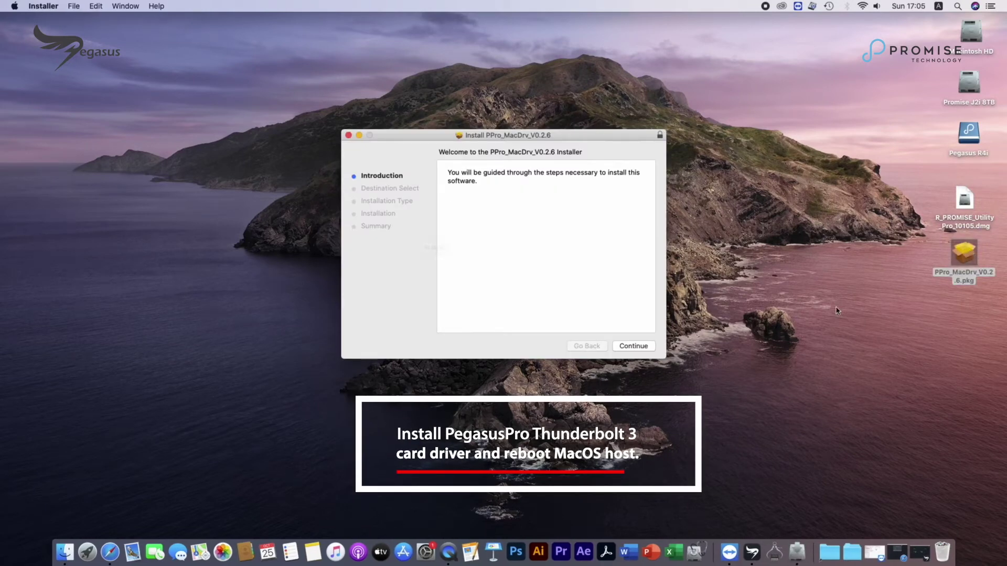
left_click(633, 350)
left_click(633, 349)
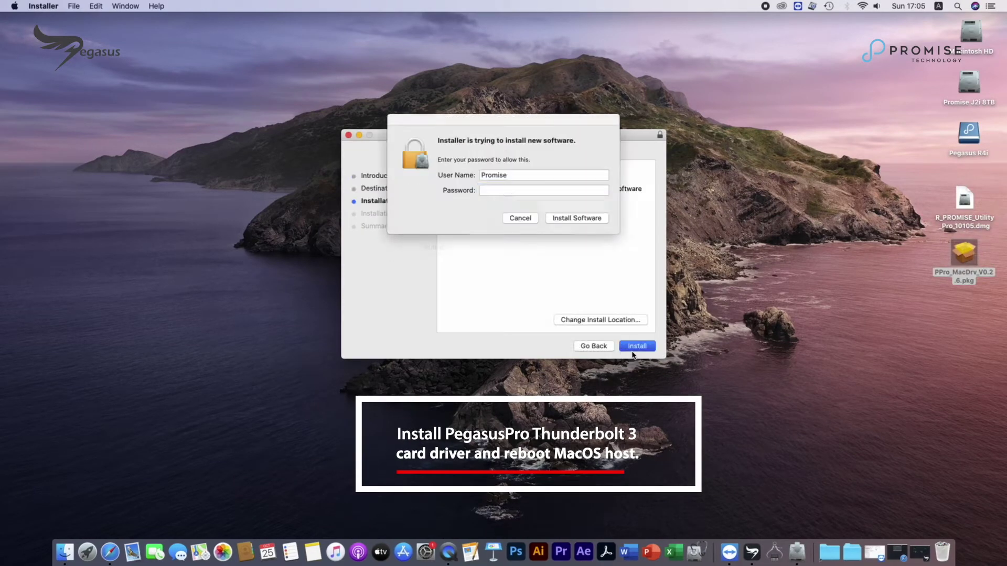
type("promise")
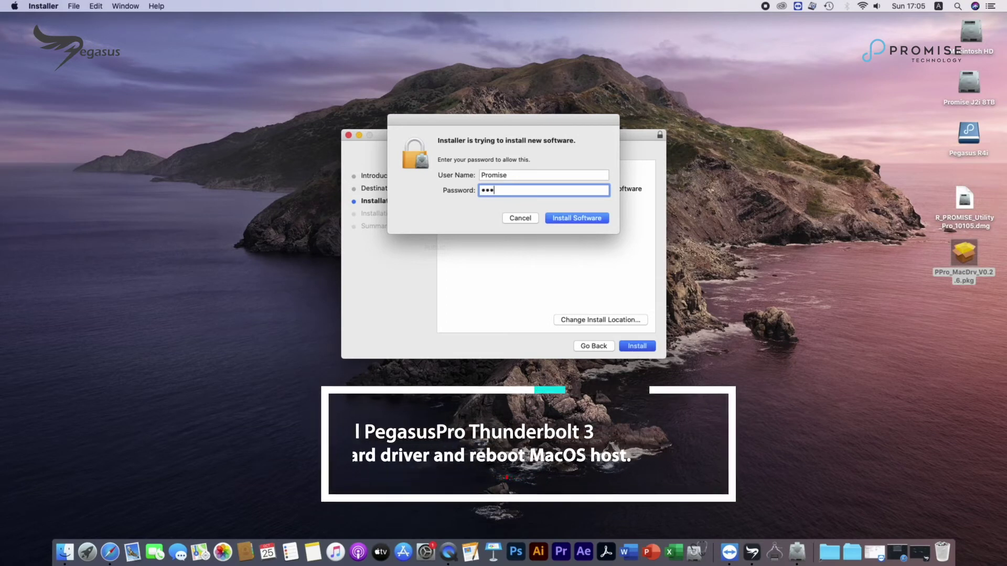
left_click(580, 216)
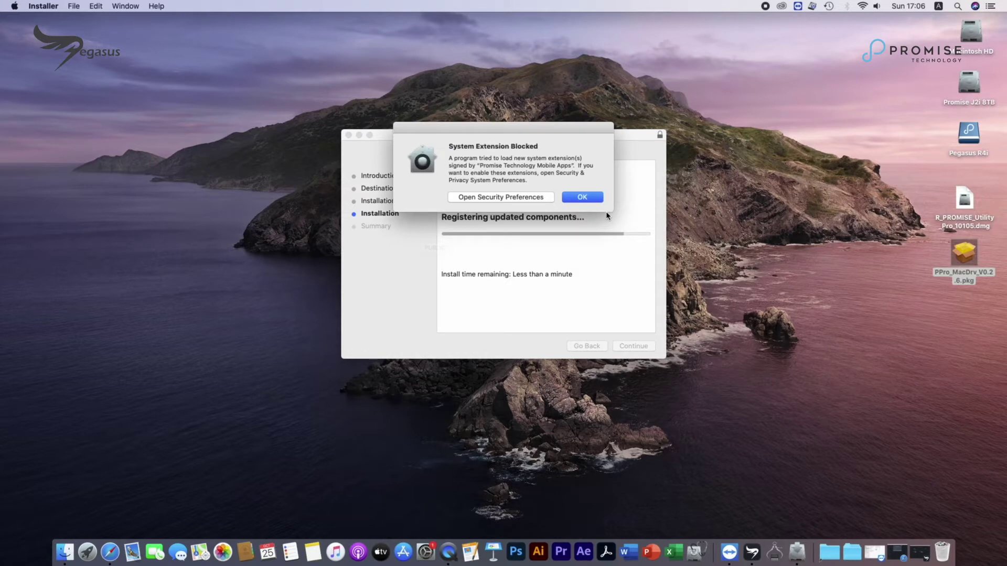
left_click(581, 199)
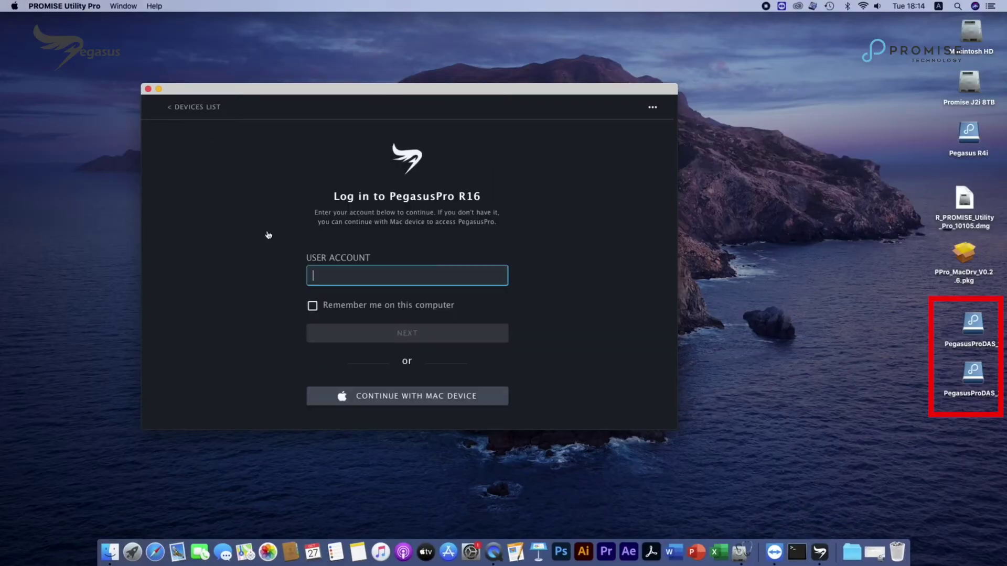
Step: Log back in to the PegasusPro R16 with the admin account and password
type("admin")
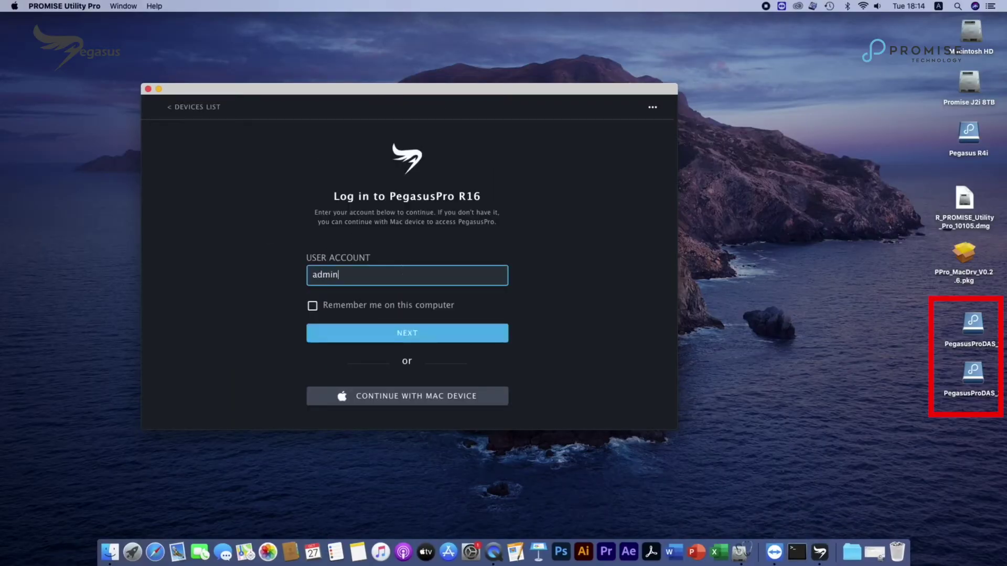
left_click(418, 340)
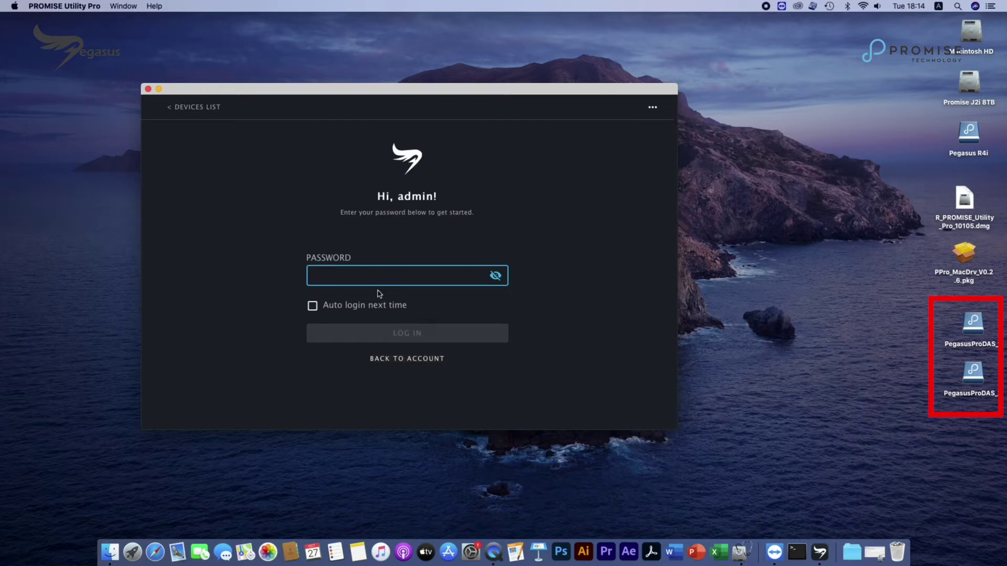
type("pa")
left_click(388, 341)
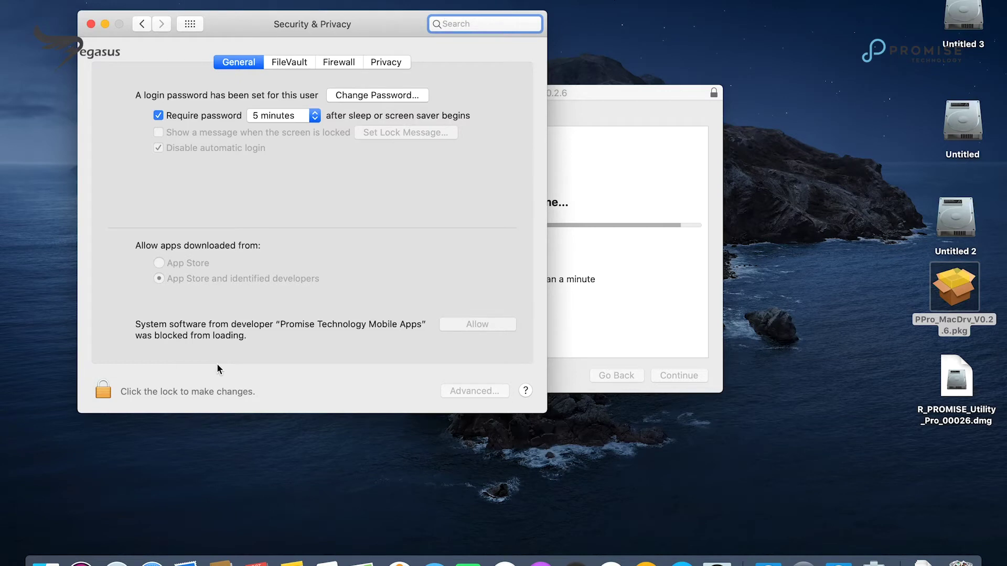
Step: Unlock Security & Privacy with the account password, then mount the admin team-space folder
left_click(103, 396)
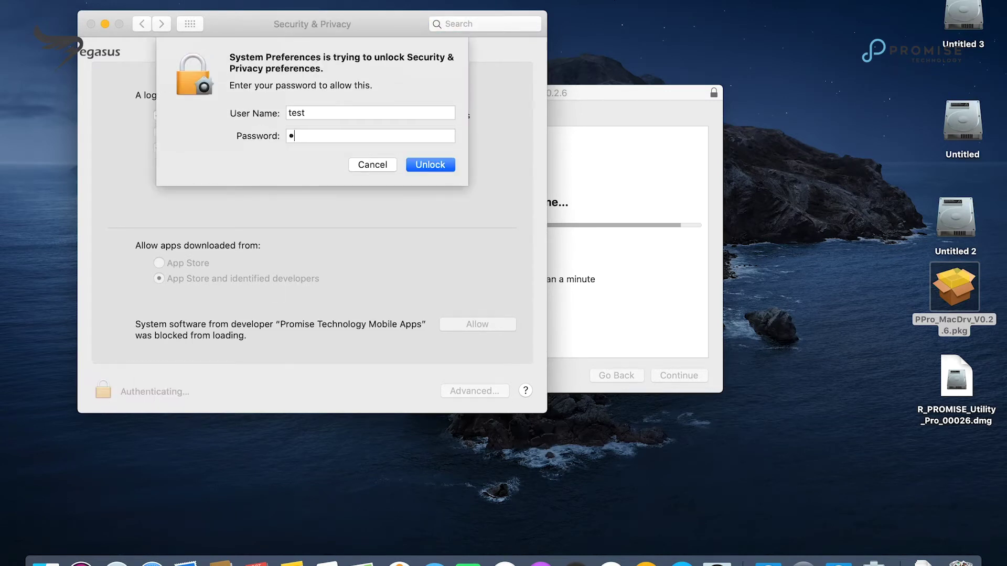
left_click(435, 159)
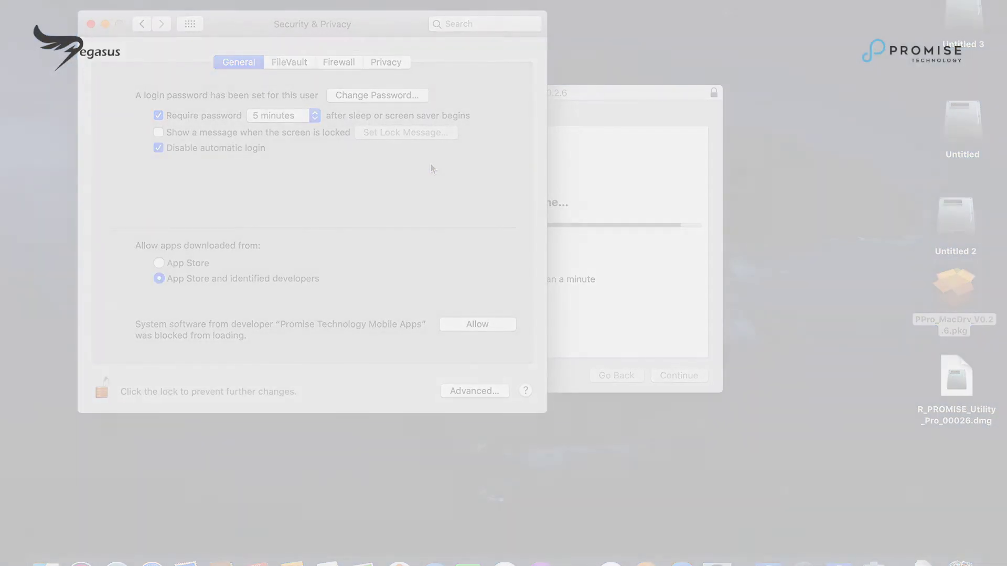
left_click(286, 362)
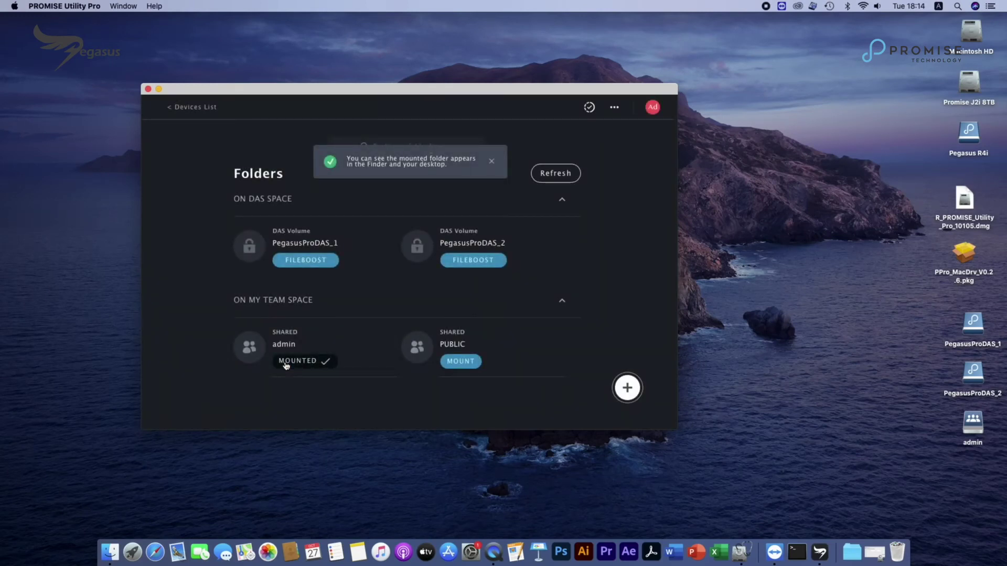
Step: Open the mounted admin volume from the desktop in a Finder window
double_click(973, 427)
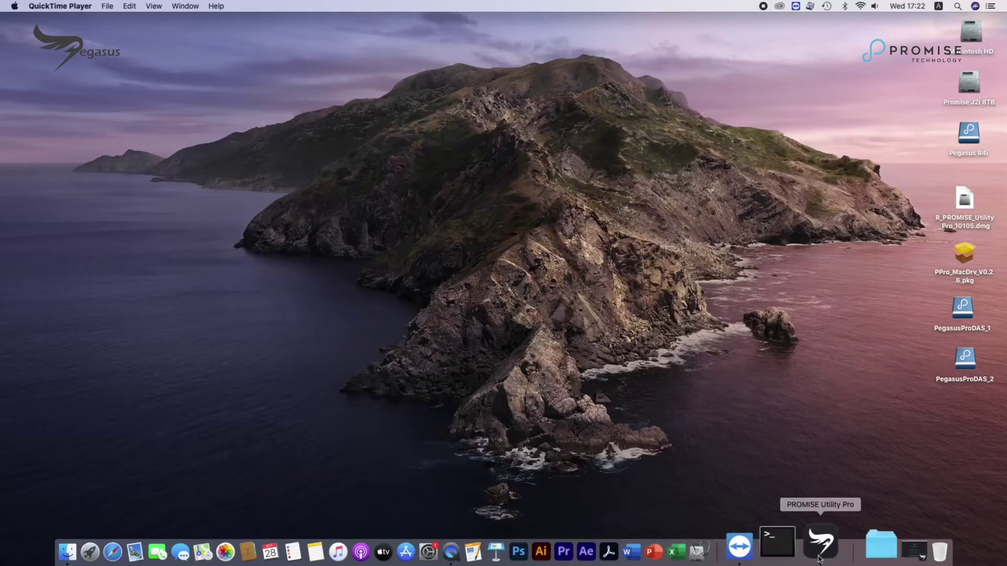
Step: Bring PROMISE Utility Pro back up and sign in again as admin with its password
left_click(820, 552)
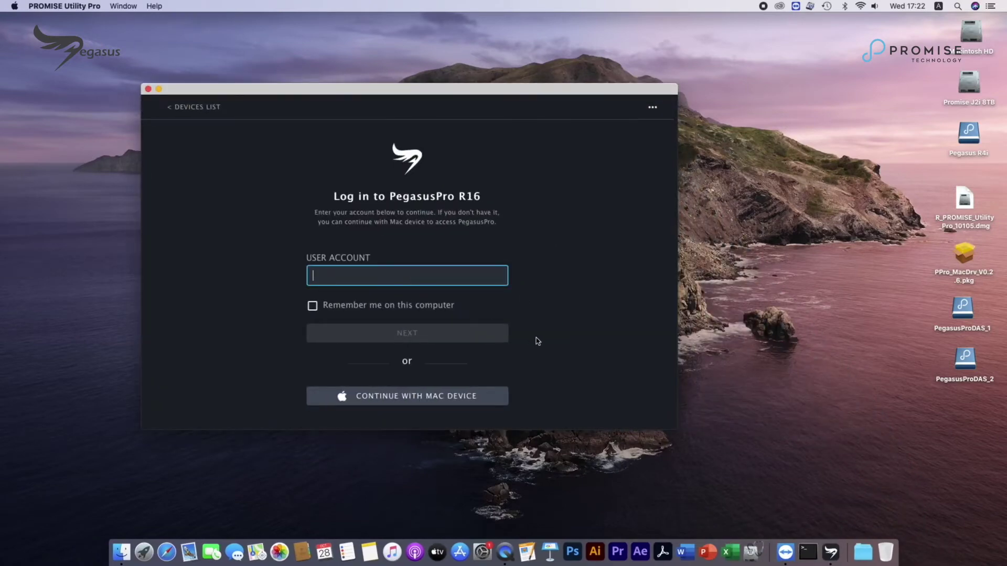
type("admin")
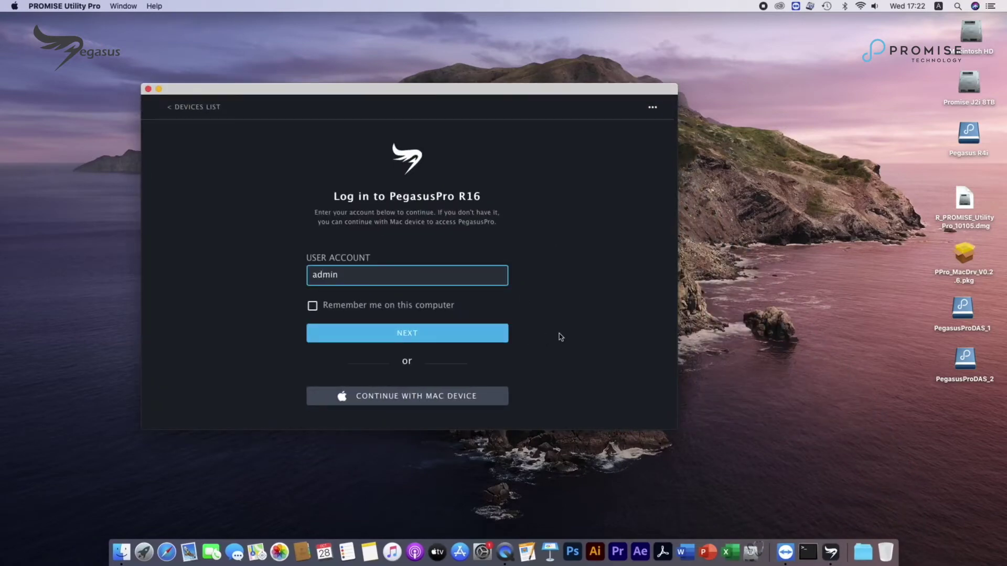
left_click(446, 336)
type("adm")
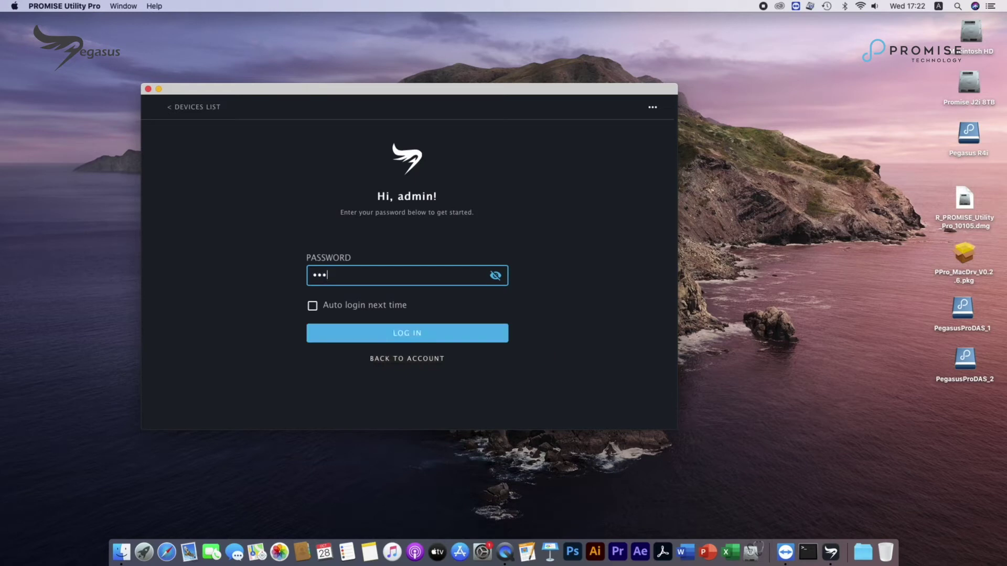
left_click(406, 331)
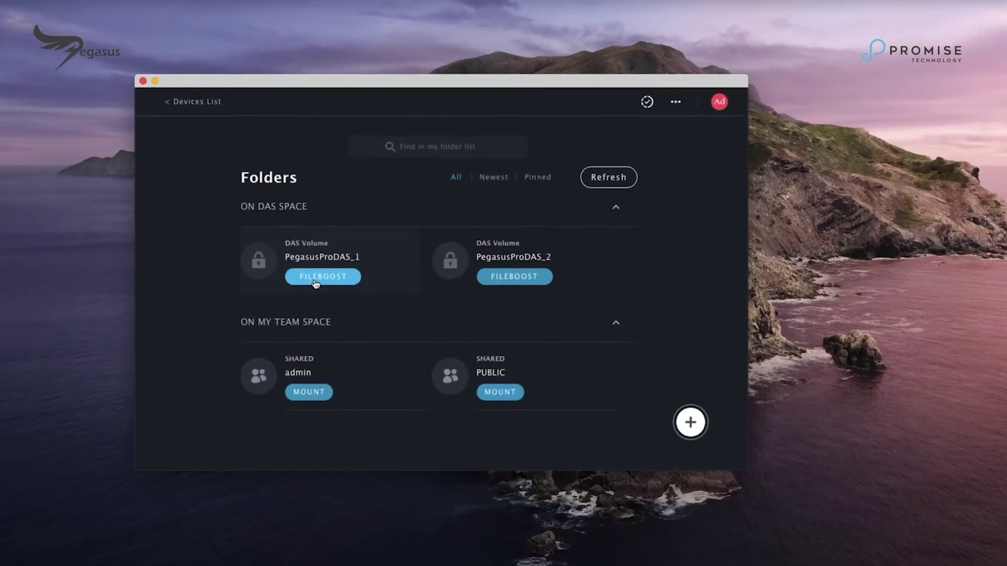
Step: Eject PegasusProDAS_1 from the desktop, then restart FileBoost on it and confirm the ejection
left_click(299, 263)
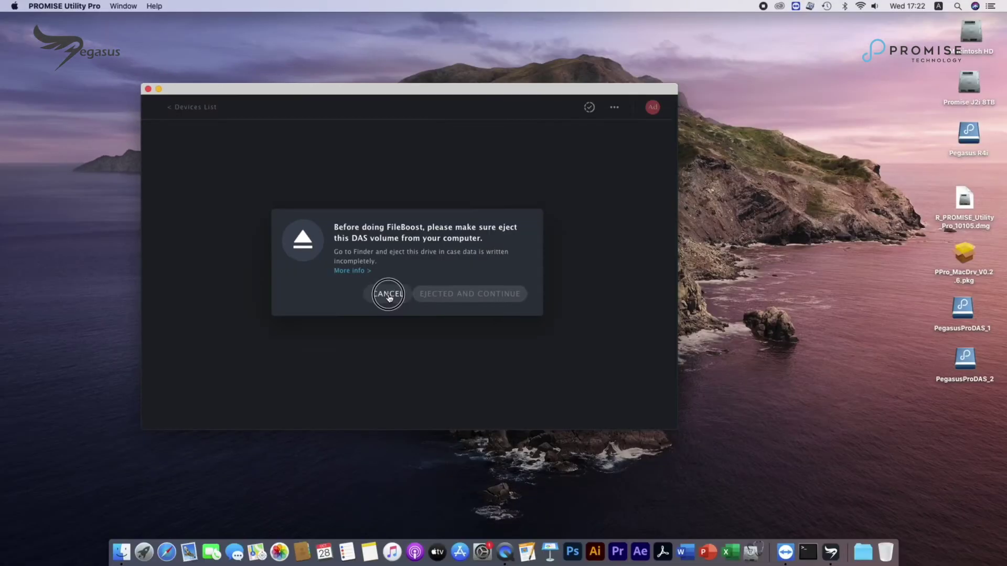
left_click(458, 348)
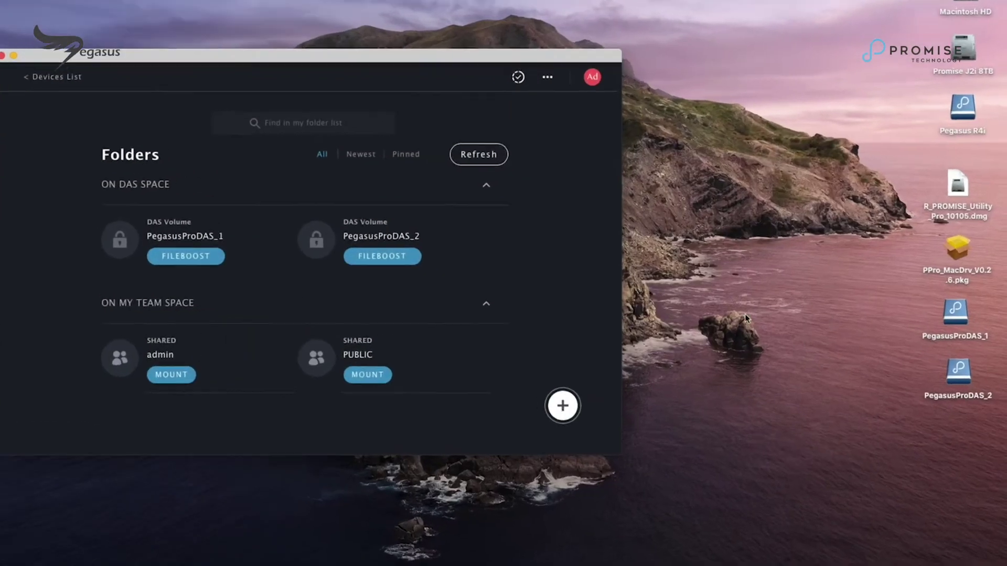
right_click(951, 307)
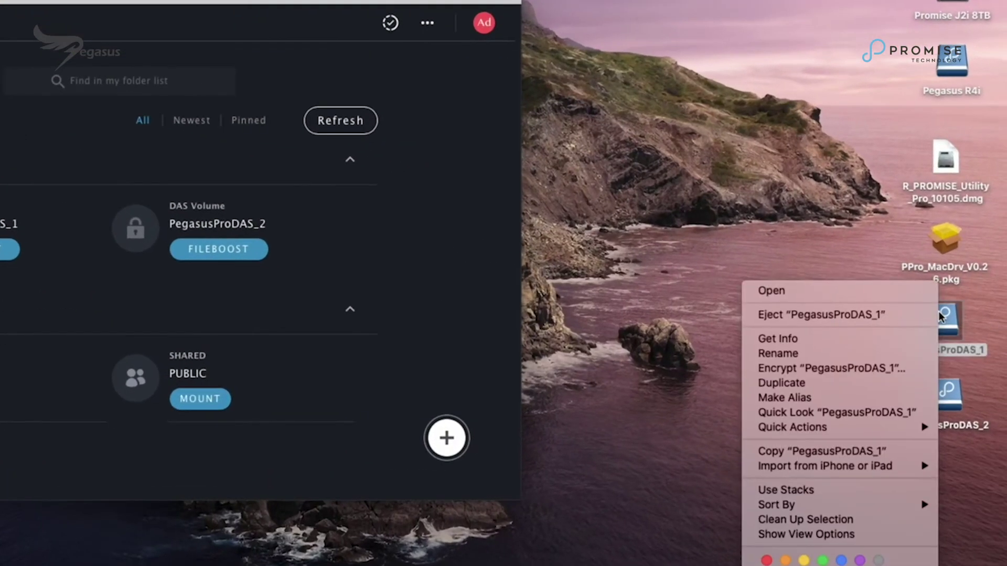
left_click(908, 314)
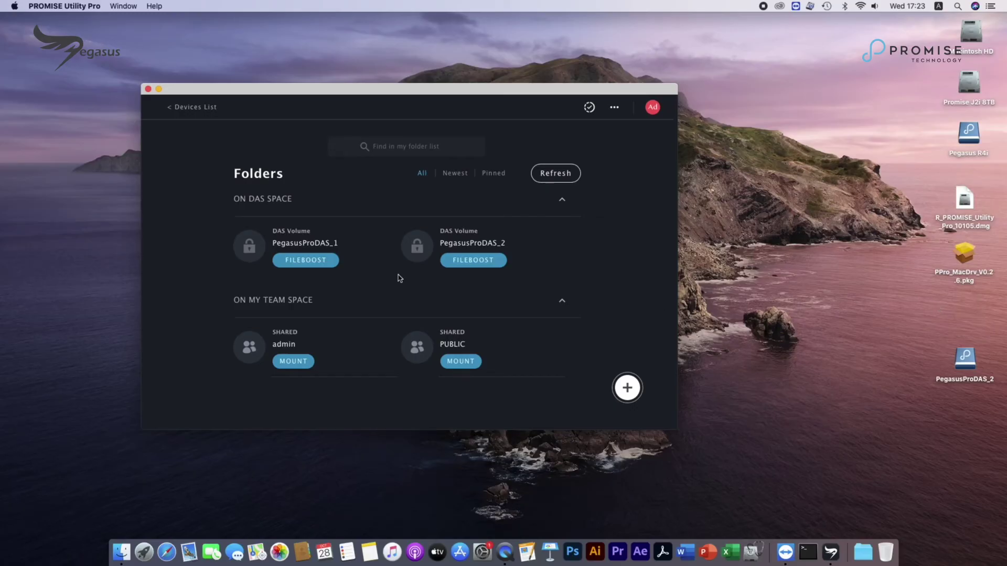
left_click(310, 262)
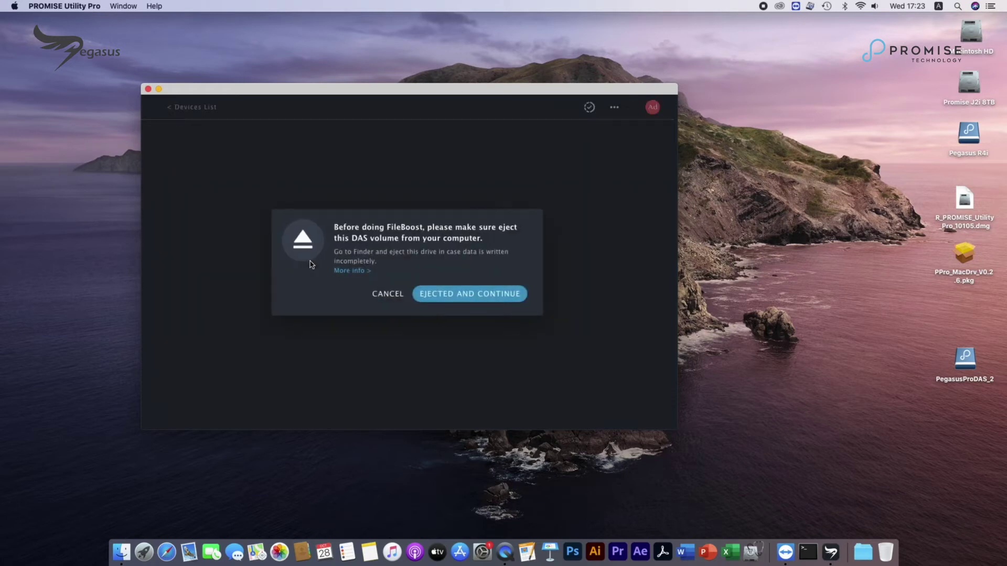
left_click(422, 295)
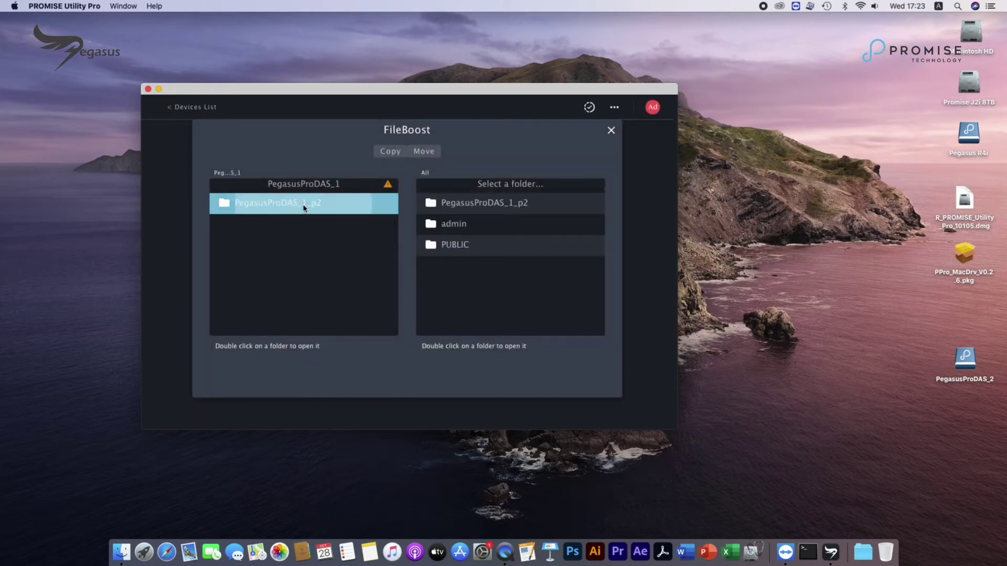
Step: Copy the Apple ProRes 422 HQ file from PegasusProDAS_1_p2 into the admin folder, then close FileBoost
double_click(307, 209)
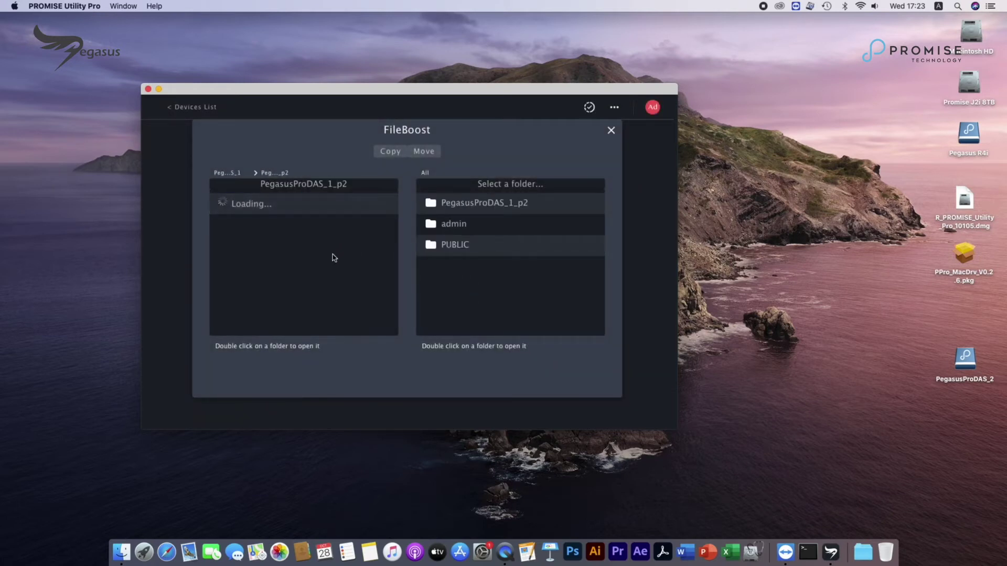
double_click(455, 224)
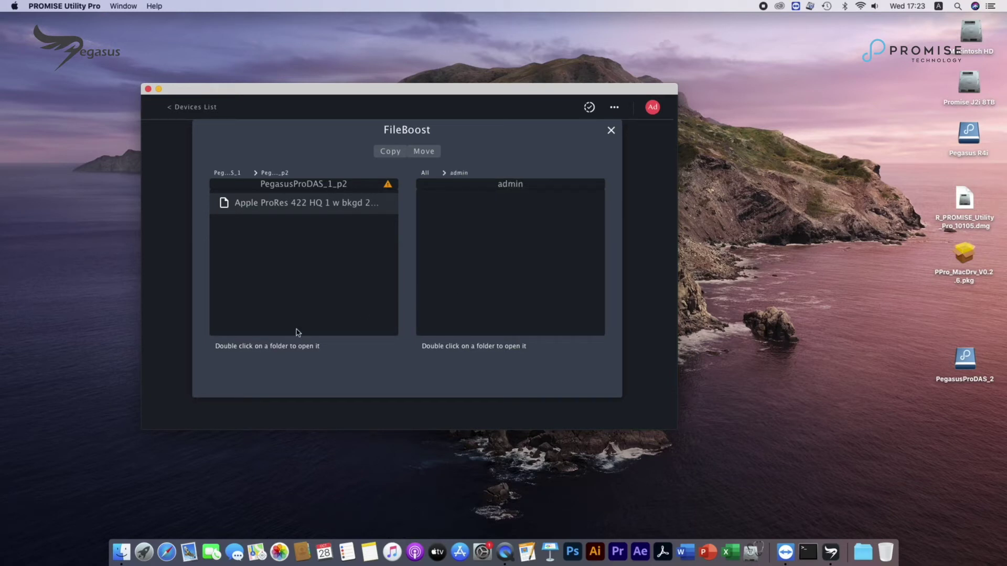
left_click(312, 206)
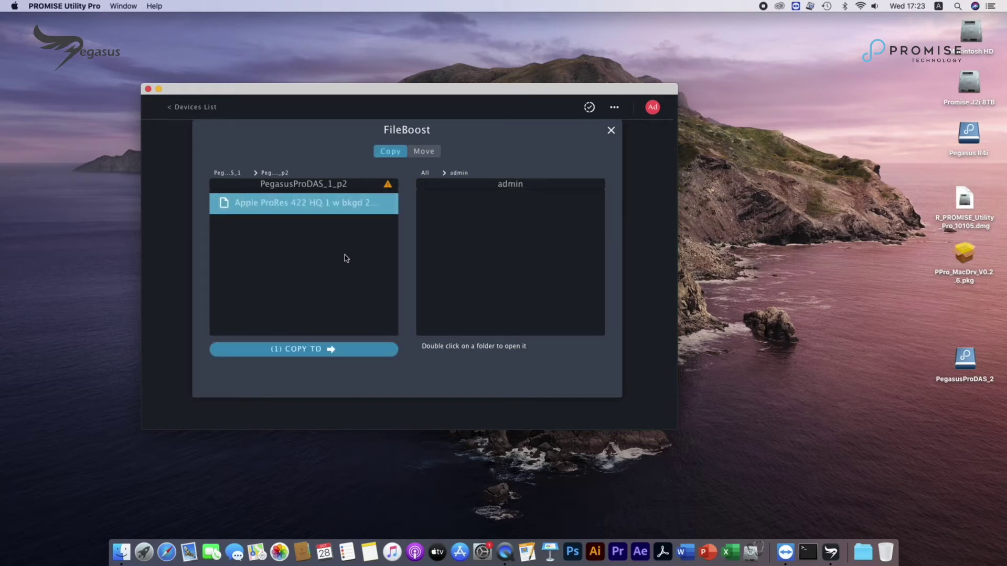
left_click(337, 347)
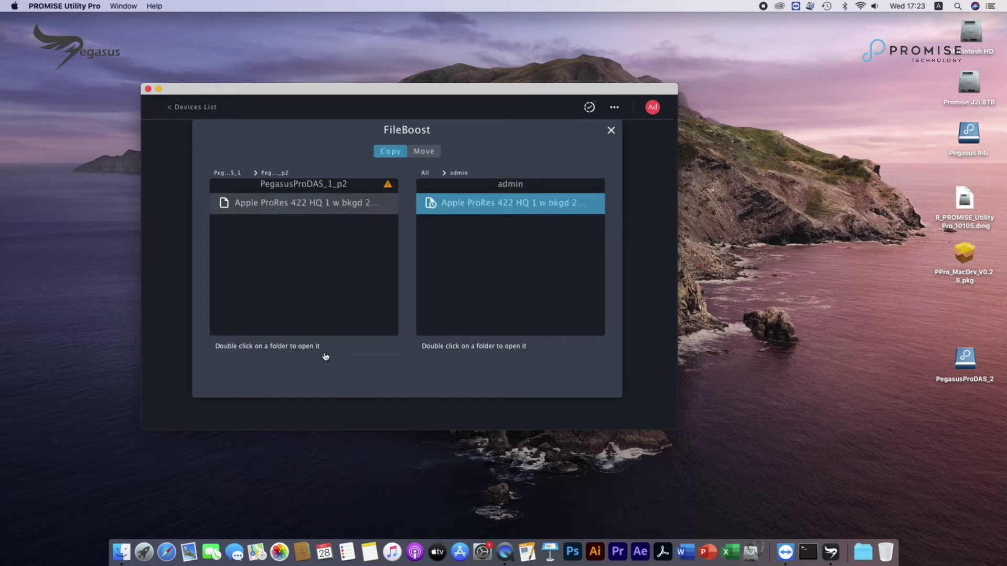
left_click(590, 109)
left_click(611, 130)
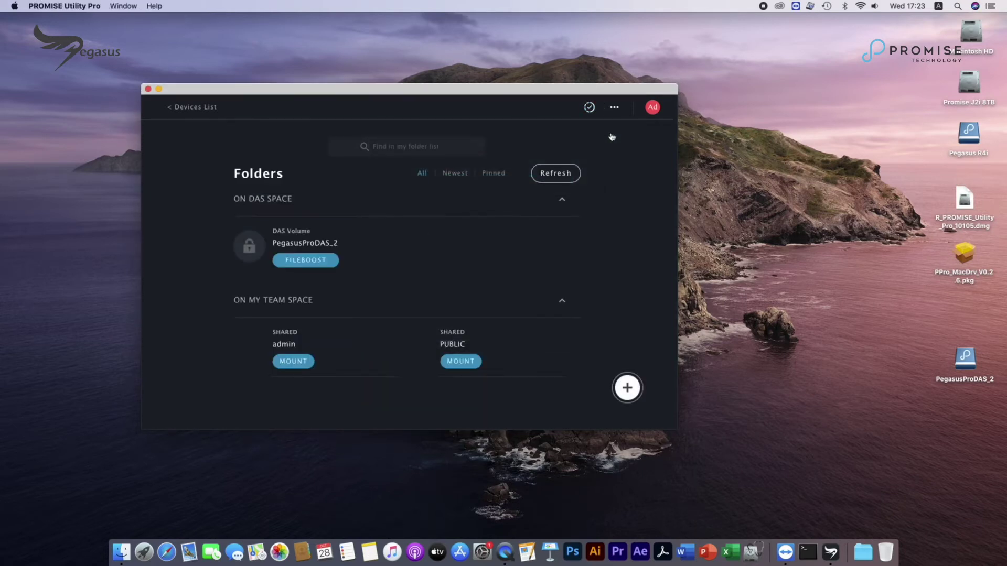
Step: Mount the admin team folder and open it in Finder to view the copied ProRes movie
left_click(291, 363)
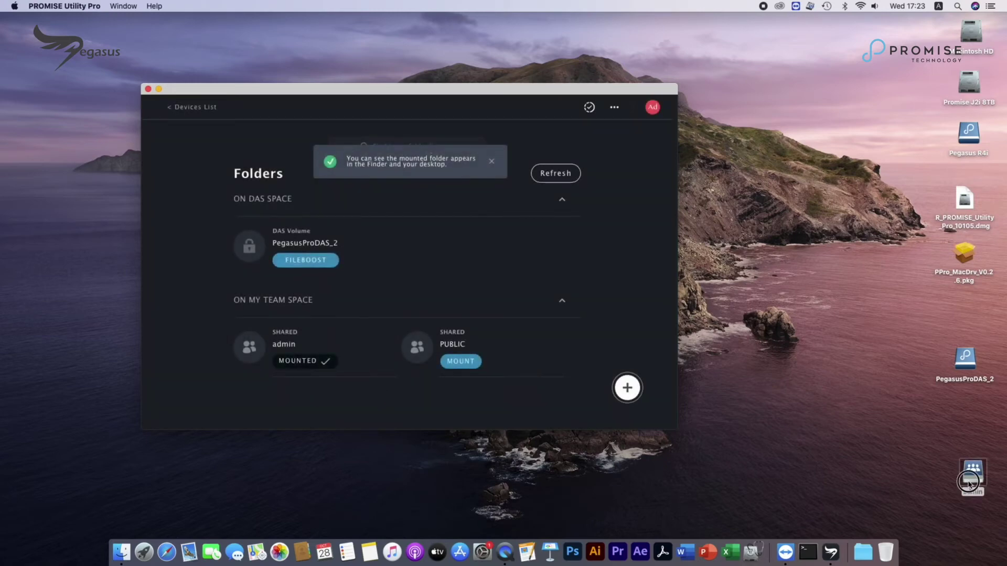
double_click(973, 475)
double_click(438, 141)
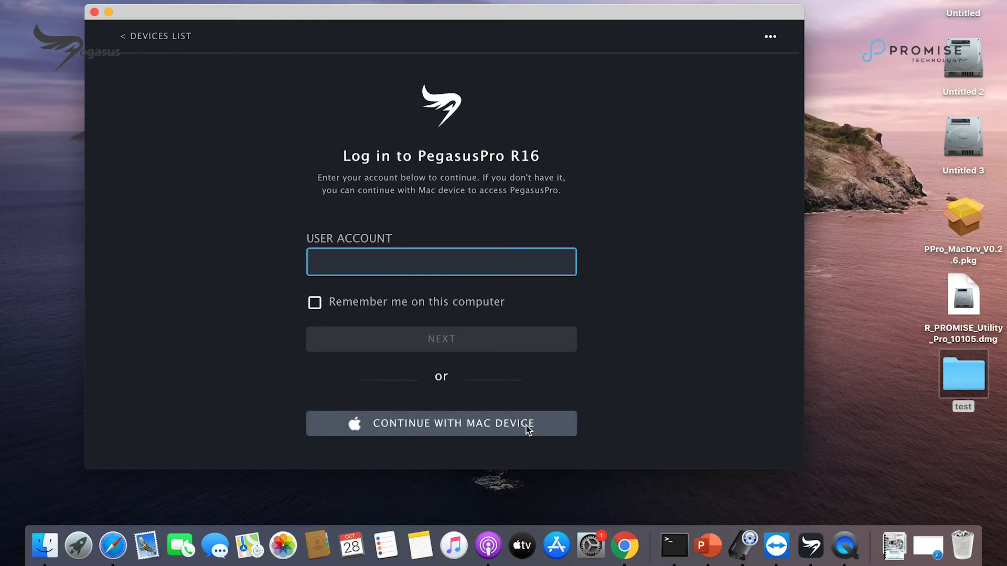
Step: Continue with this Mac device and send an access request to the PegasusPro R16 admin
left_click(528, 429)
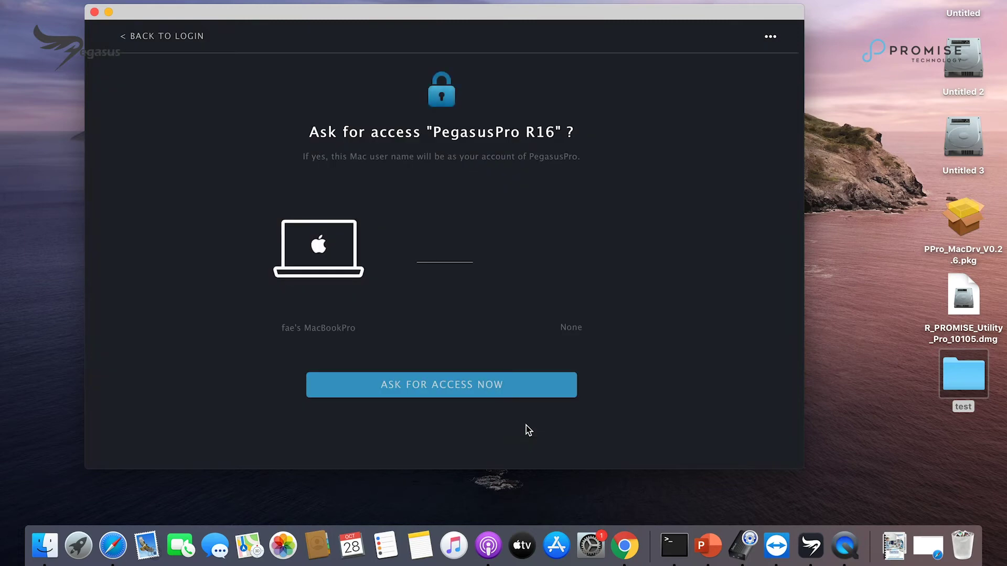
left_click(504, 393)
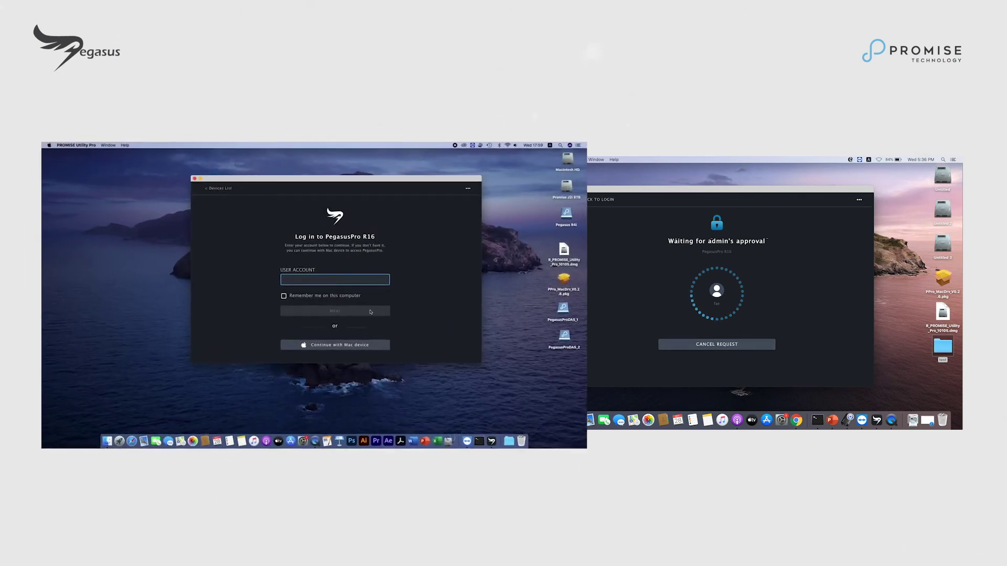
Step: Log in to PROMISE Utility Pro as admin with the account password
type("admin")
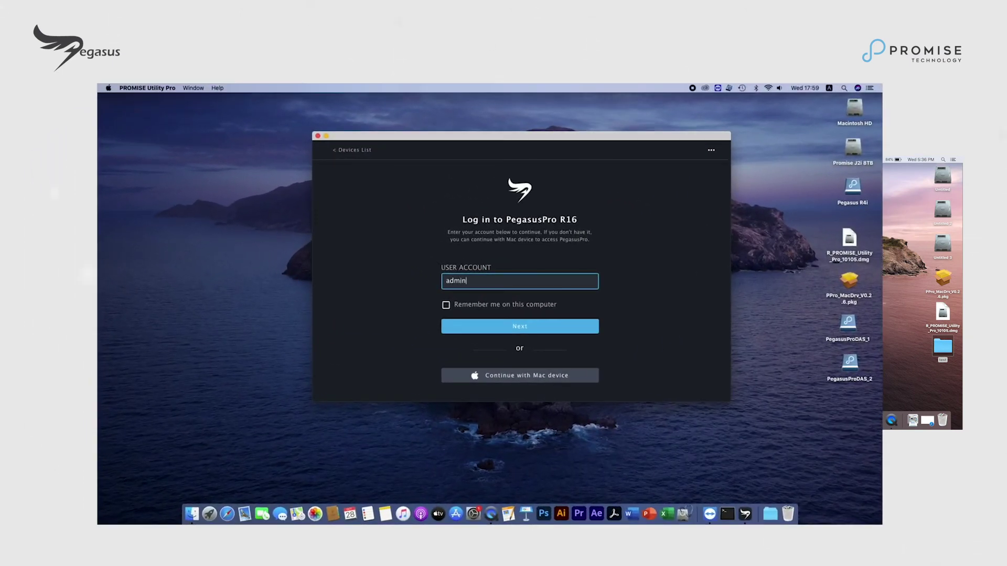
left_click(542, 332)
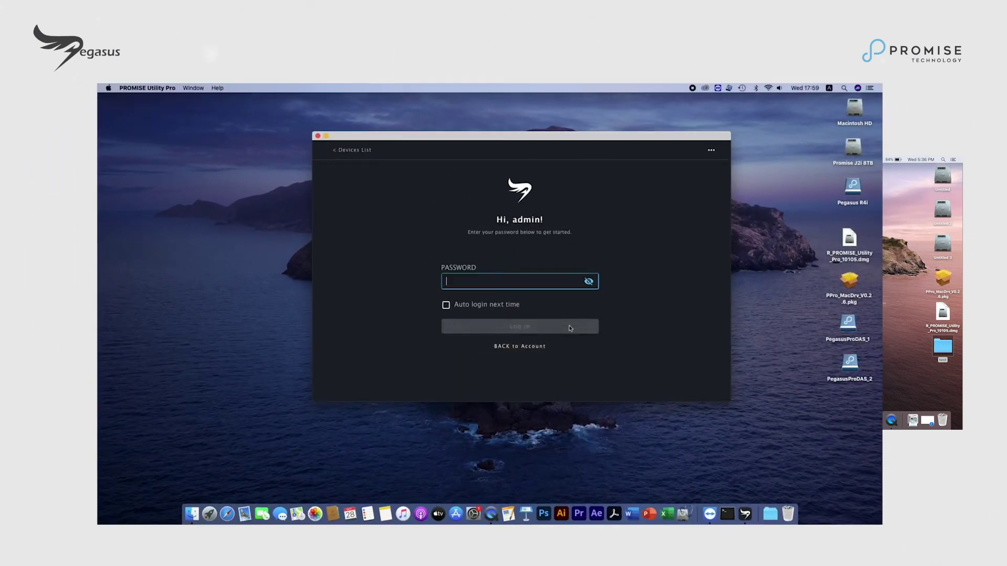
type("pa")
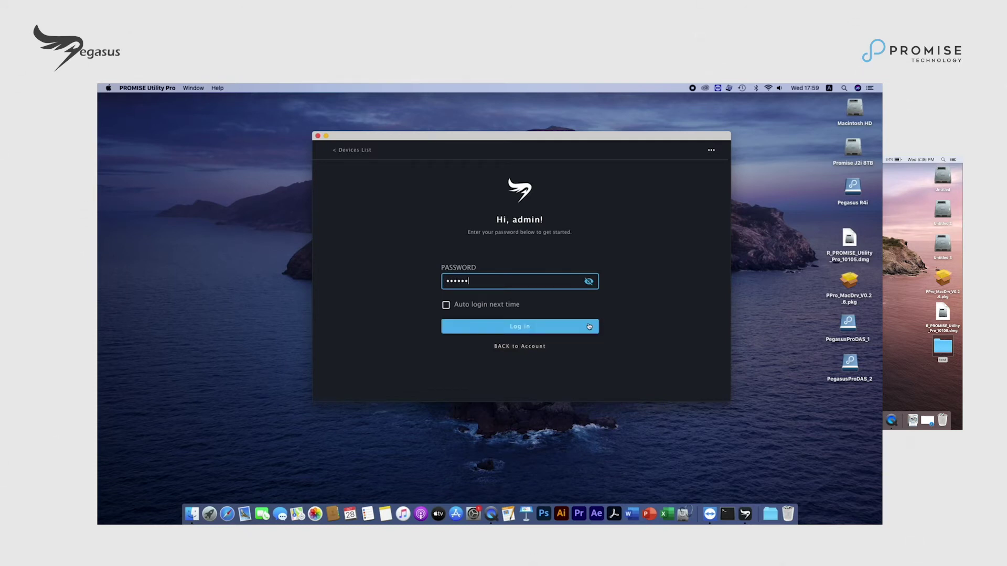
left_click(589, 326)
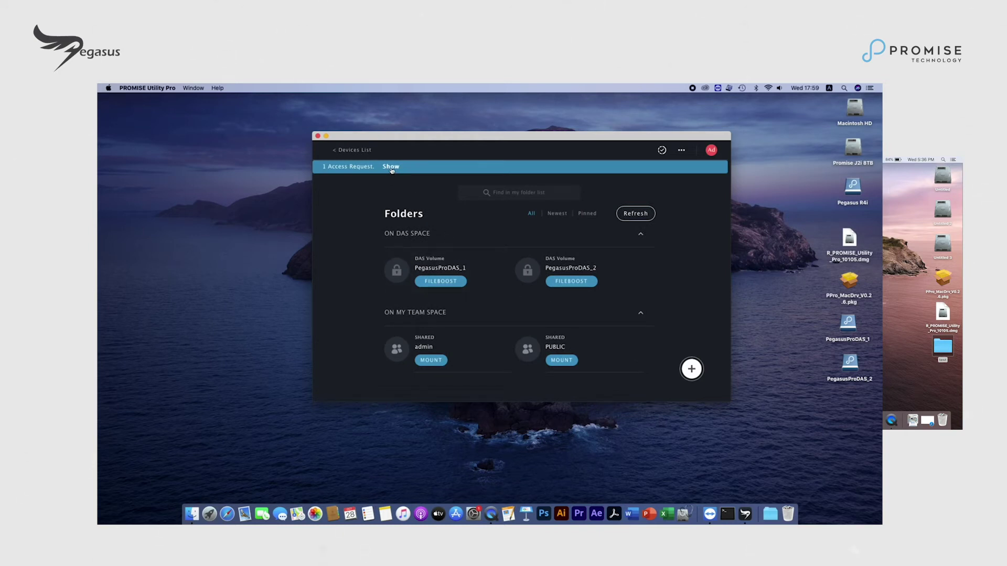
Step: Approve the second Mac's pending access request and dismiss the confirmation messages
left_click(391, 168)
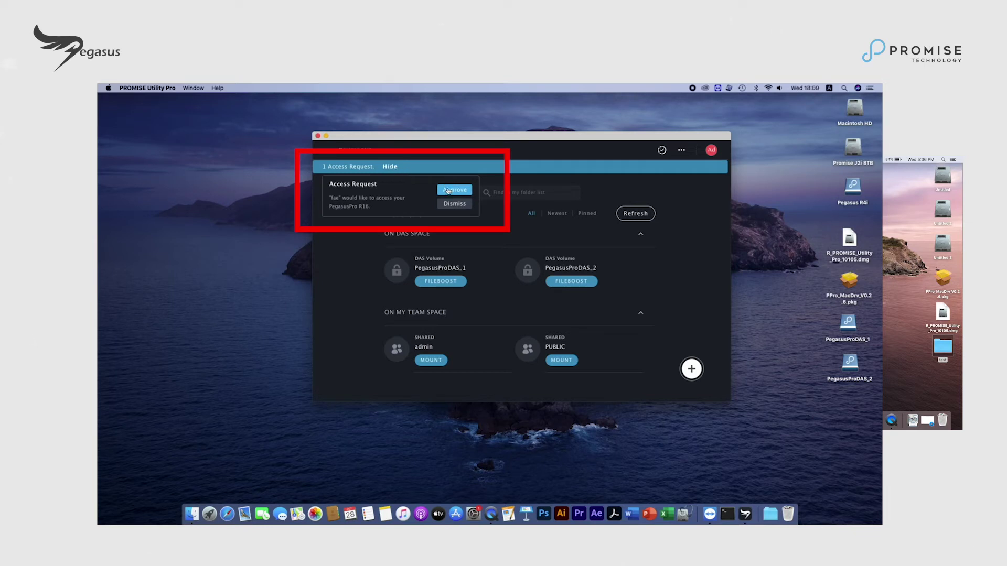
left_click(449, 191)
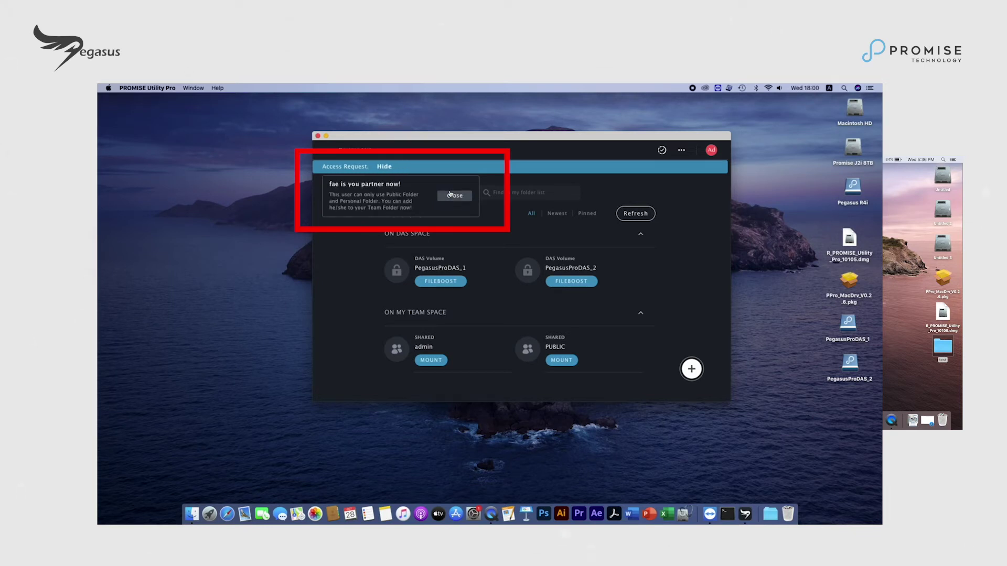
left_click(450, 197)
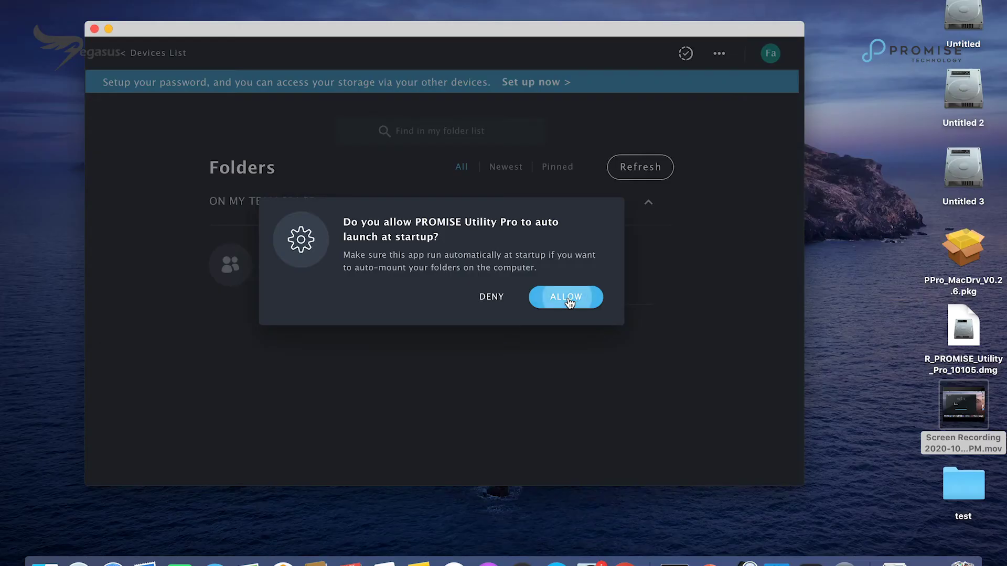
left_click(564, 295)
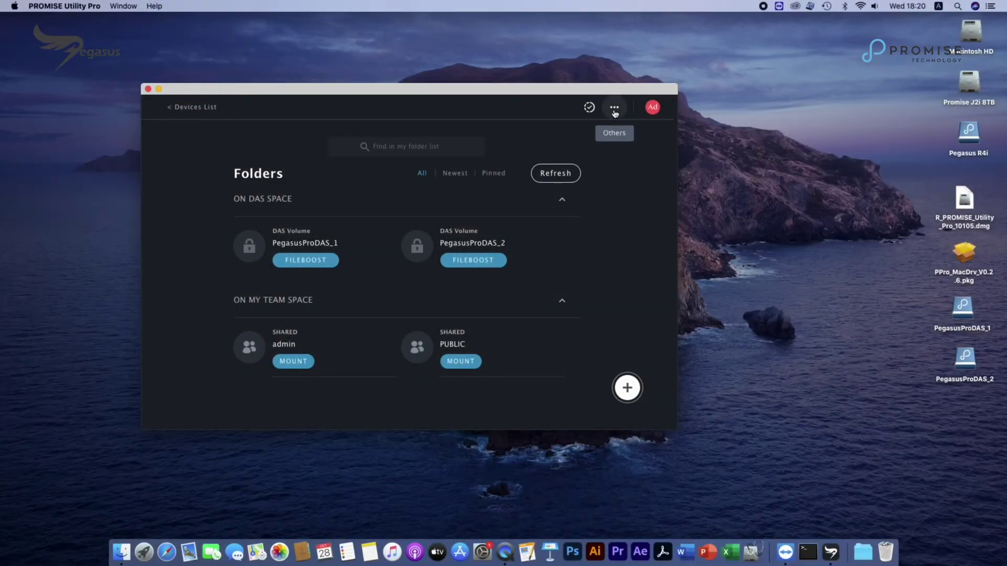
Step: Open the device's WebPAM management page and show the Storage > Pool list
left_click(614, 109)
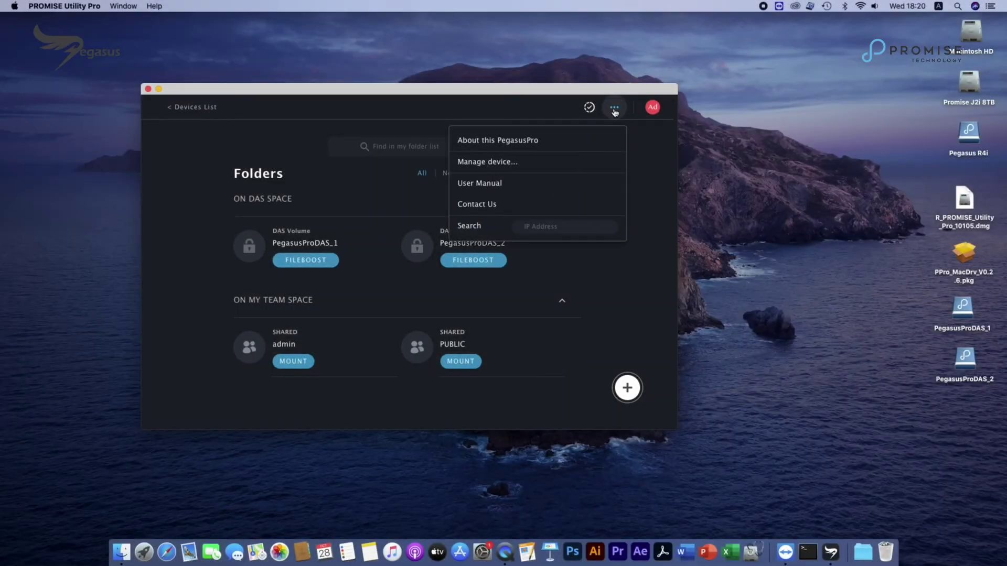
left_click(507, 163)
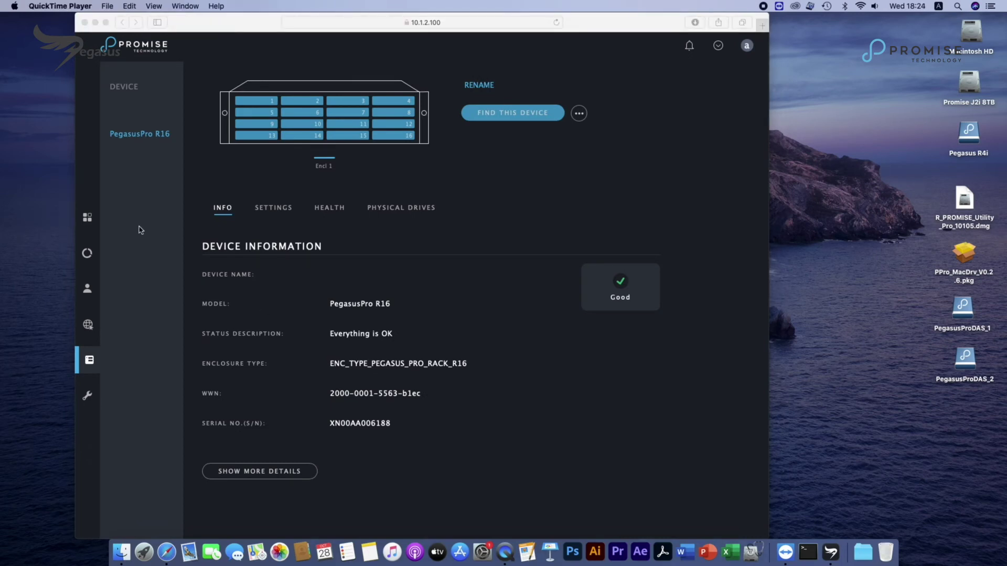
left_click(119, 259)
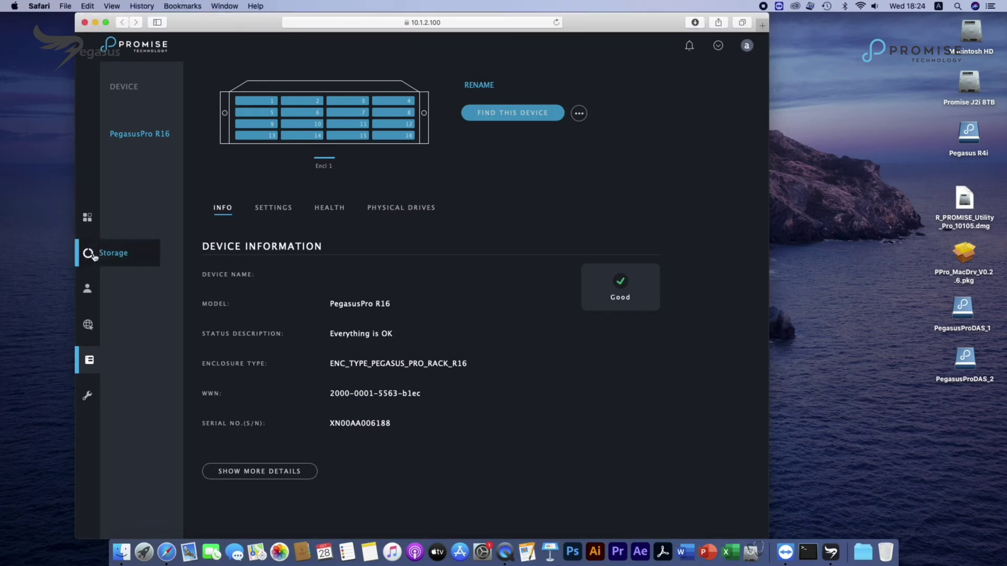
left_click(94, 256)
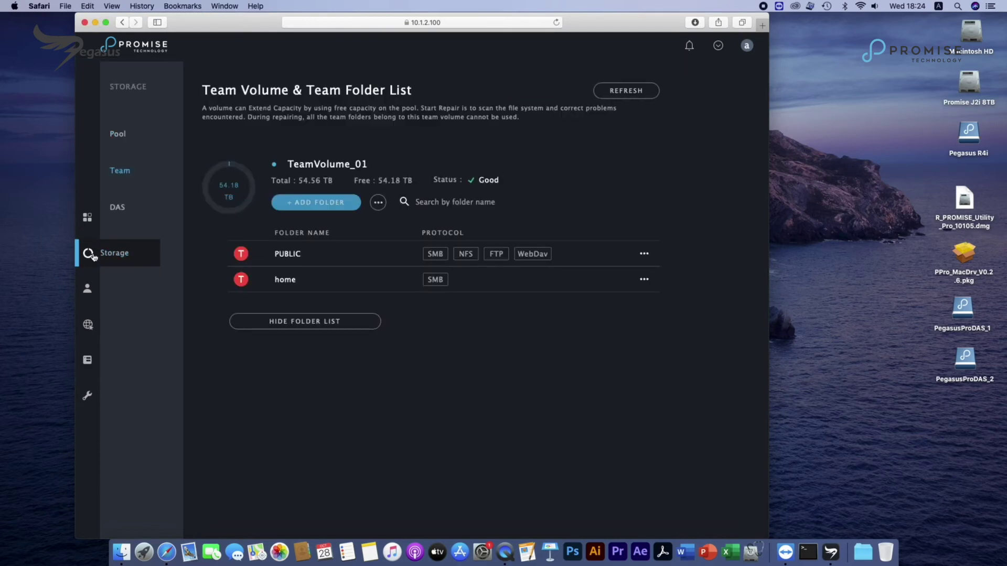
left_click(117, 133)
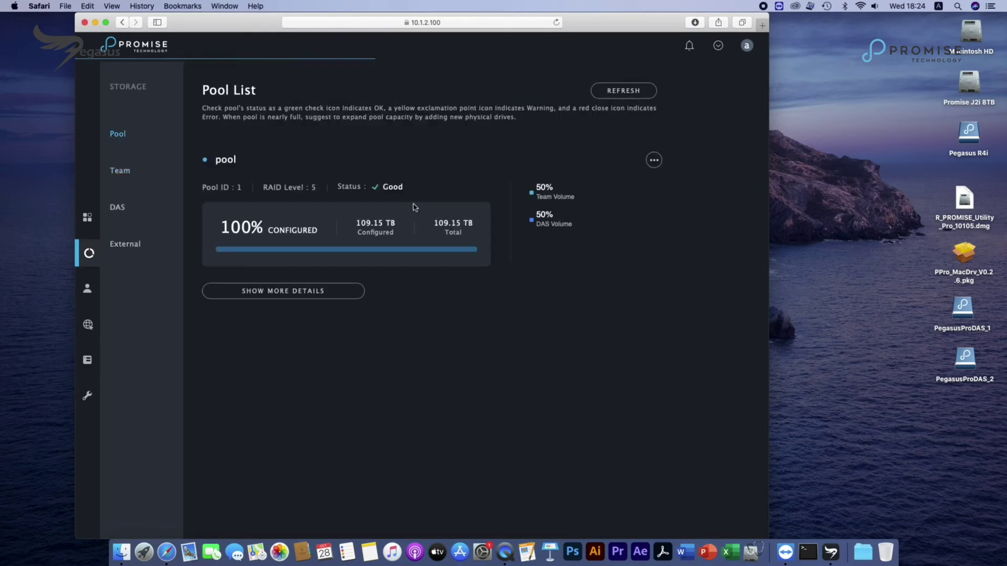
Step: Delete the existing RAID 5 pool, typing 'pool' in the Warning dialog to confirm
left_click(654, 160)
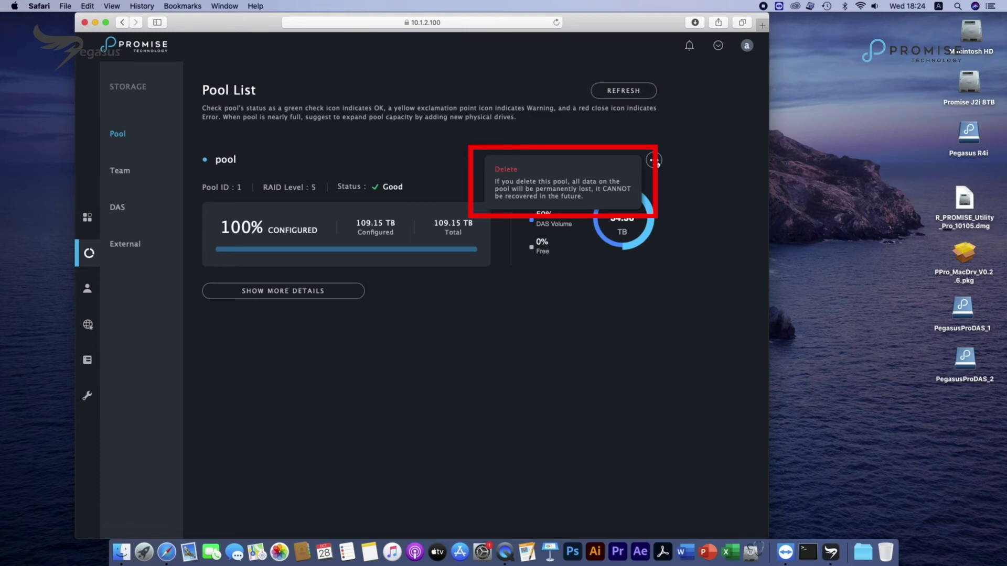
left_click(527, 175)
left_click(441, 203)
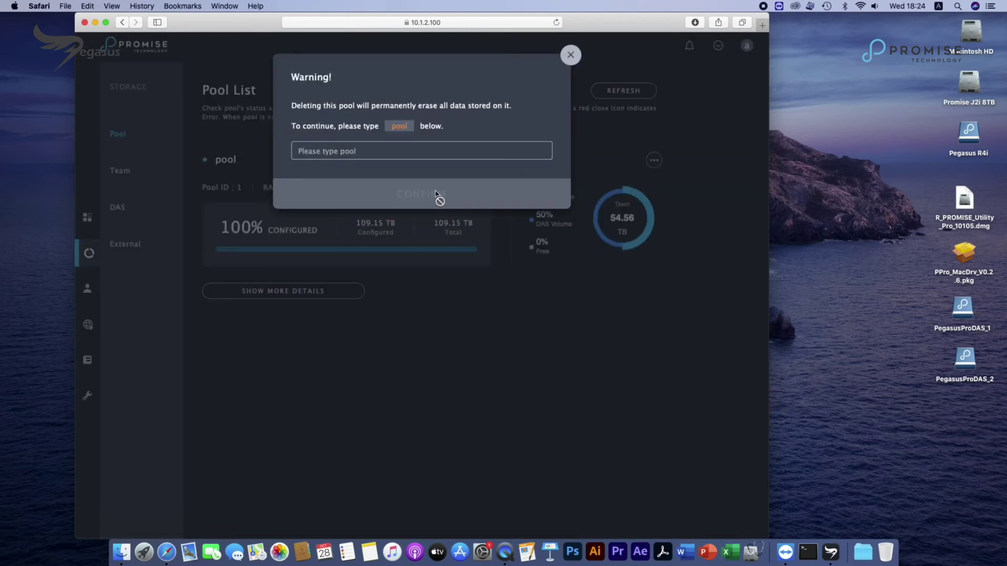
type("pool")
left_click(419, 194)
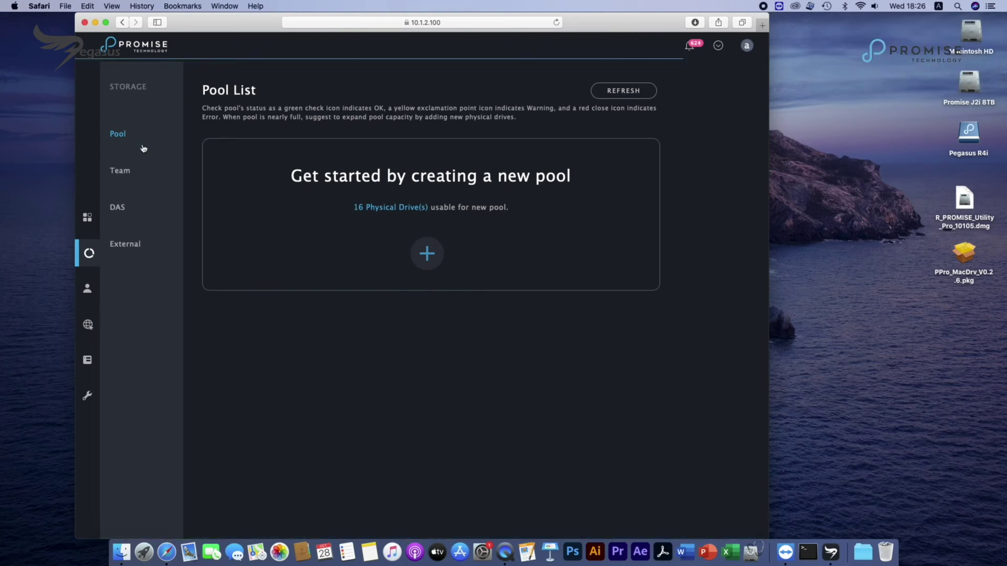
Step: Create RAID 5 pool 'pool1027' from the template with no spare drive, ignoring the disk alert
left_click(436, 265)
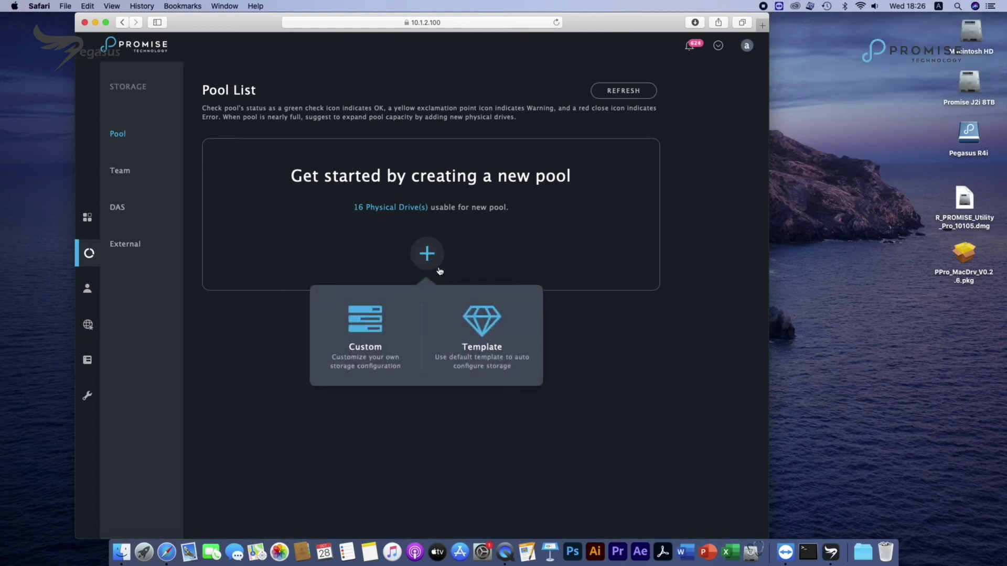
left_click(496, 331)
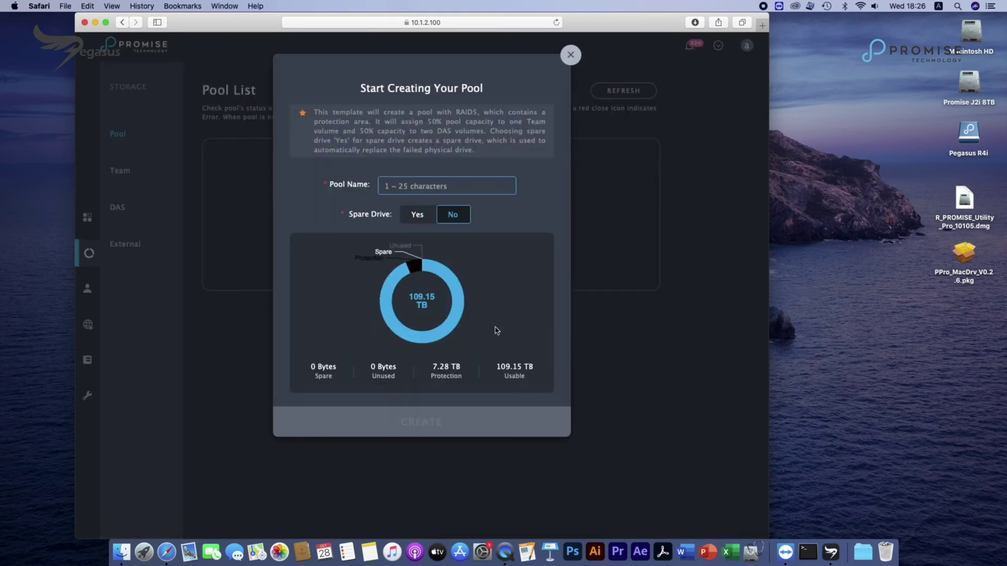
type("pool1027")
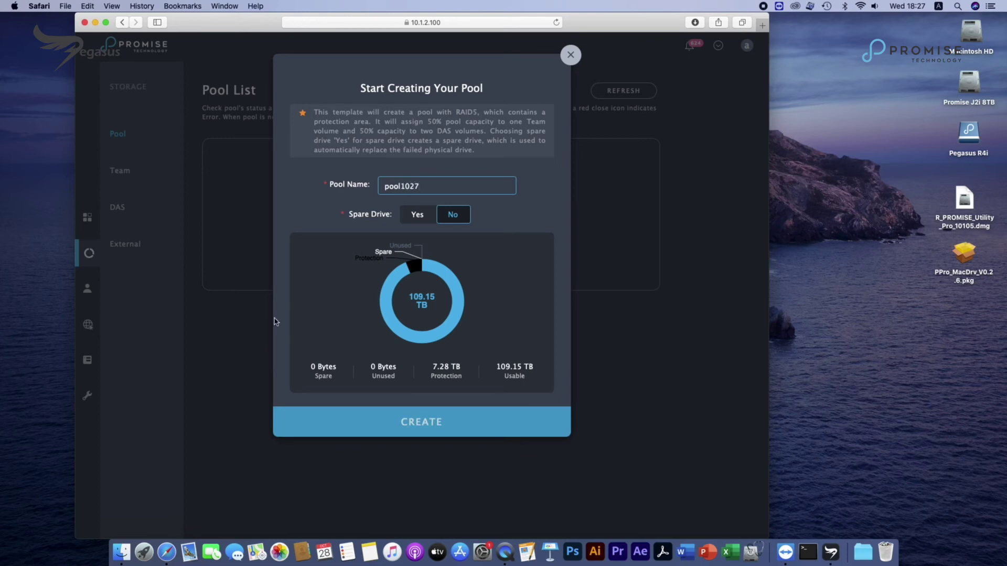
left_click(425, 434)
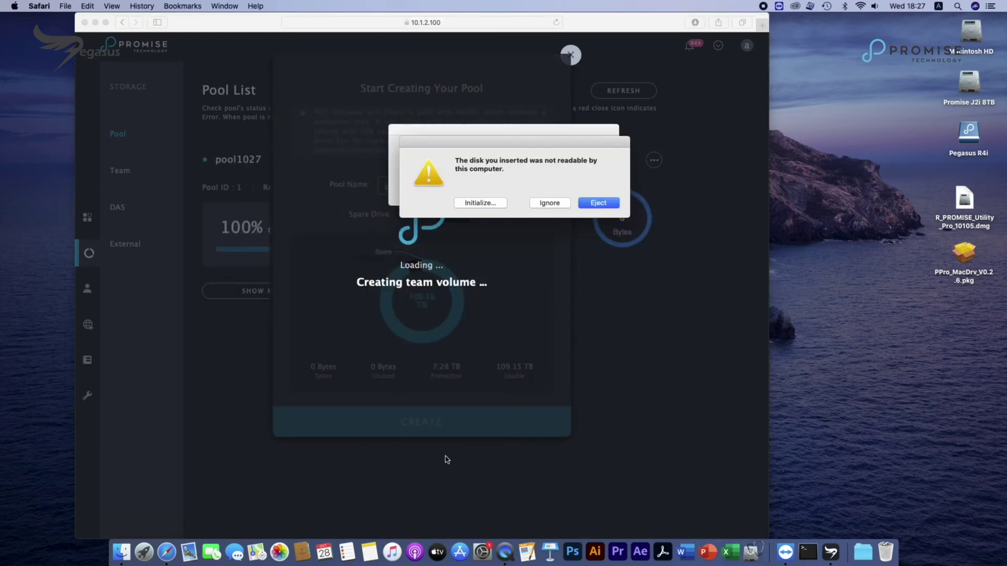
left_click(547, 202)
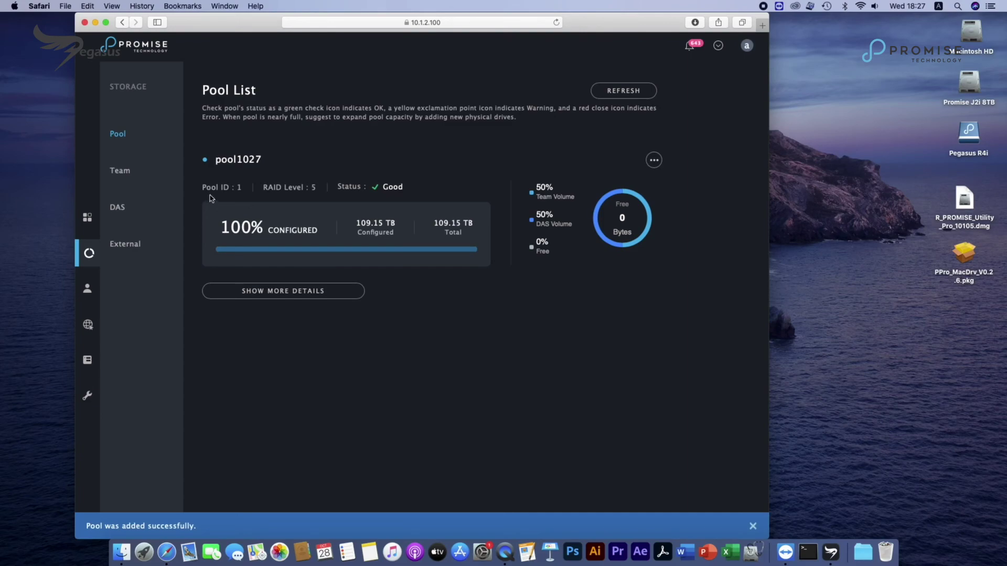
left_click(116, 172)
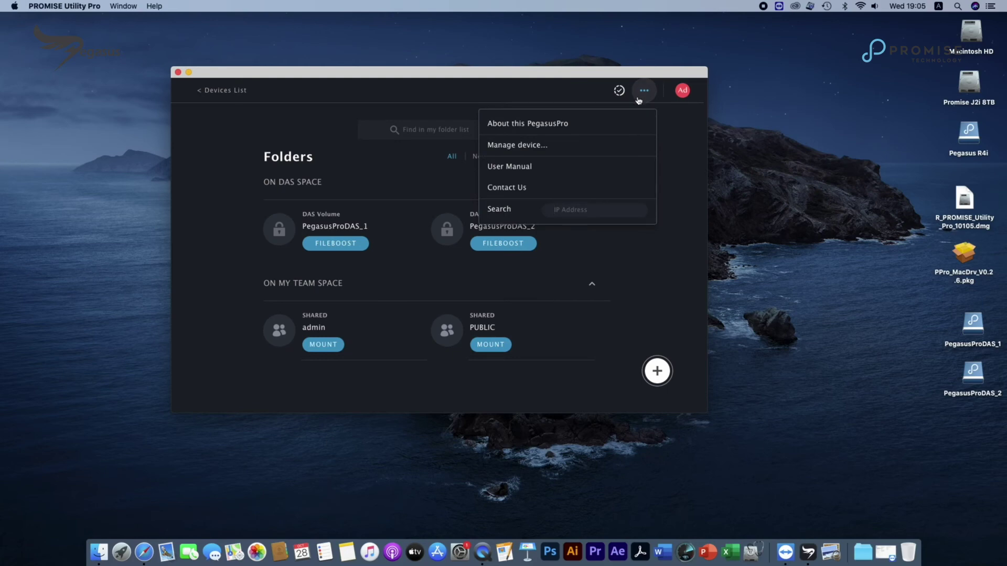
Step: Copy the bond's IPv4 address 10.1.2.100 from WebPAM's Network settings
left_click(515, 145)
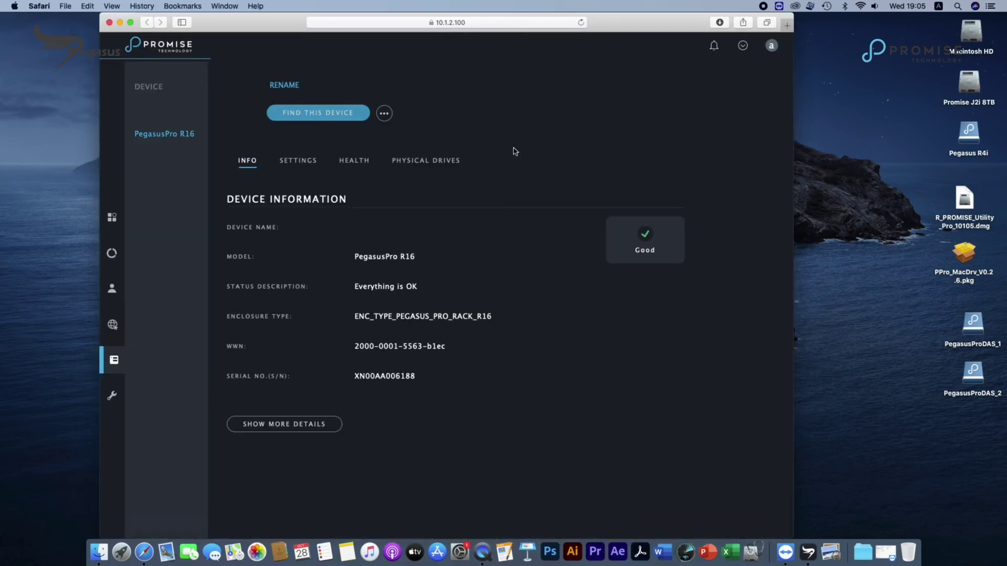
left_click(112, 325)
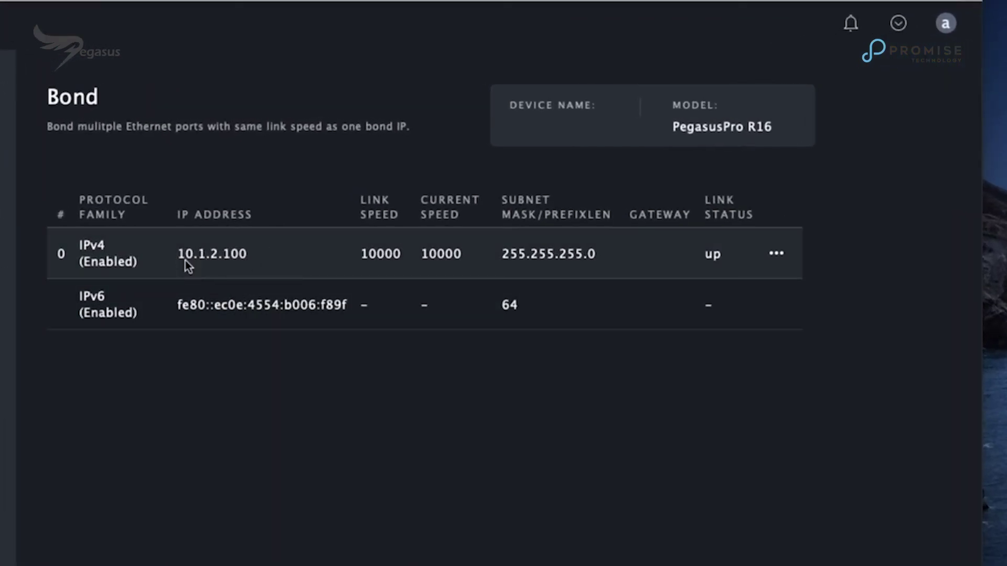
left_click_drag(180, 262, 247, 257)
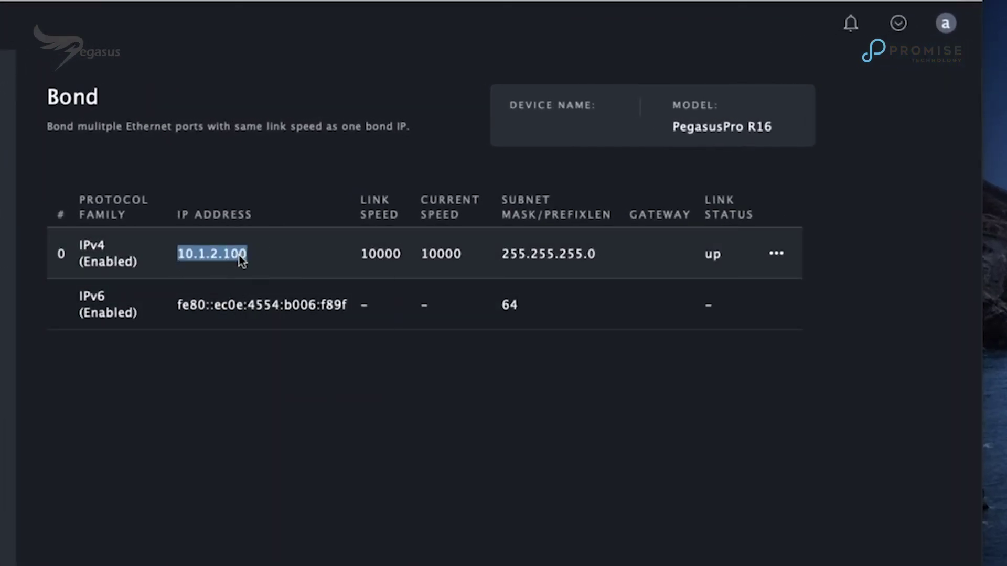
right_click(239, 256)
left_click(270, 306)
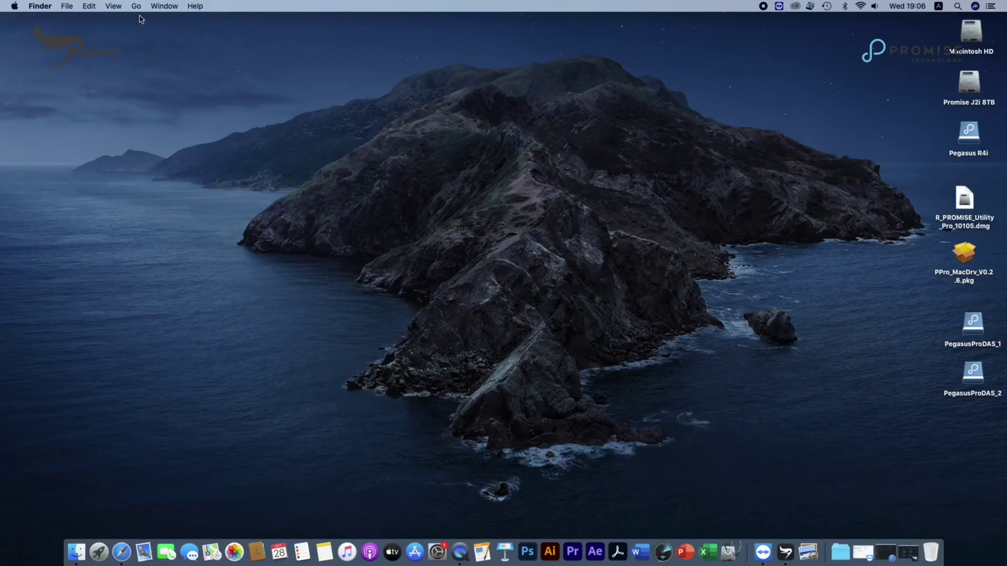
Step: Connect Finder to the server at smb://10.1.2.100, replacing the old address
left_click(137, 7)
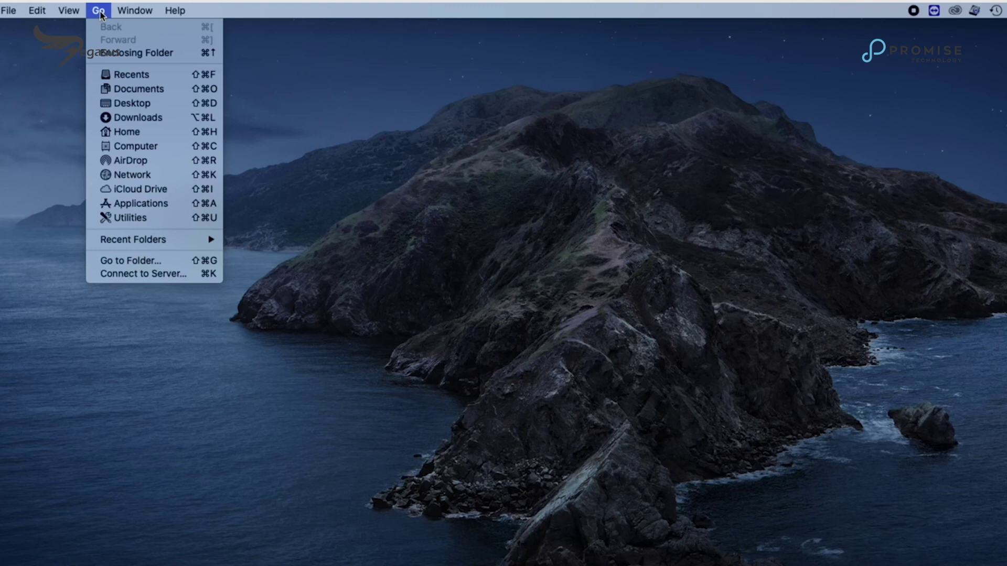
left_click(175, 276)
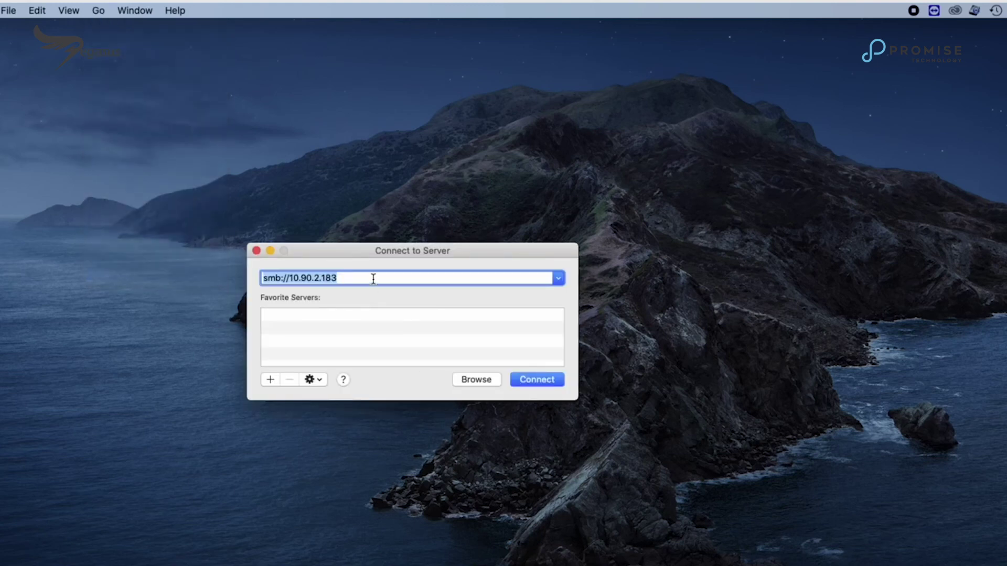
left_click_drag(339, 278, 291, 282)
right_click(292, 283)
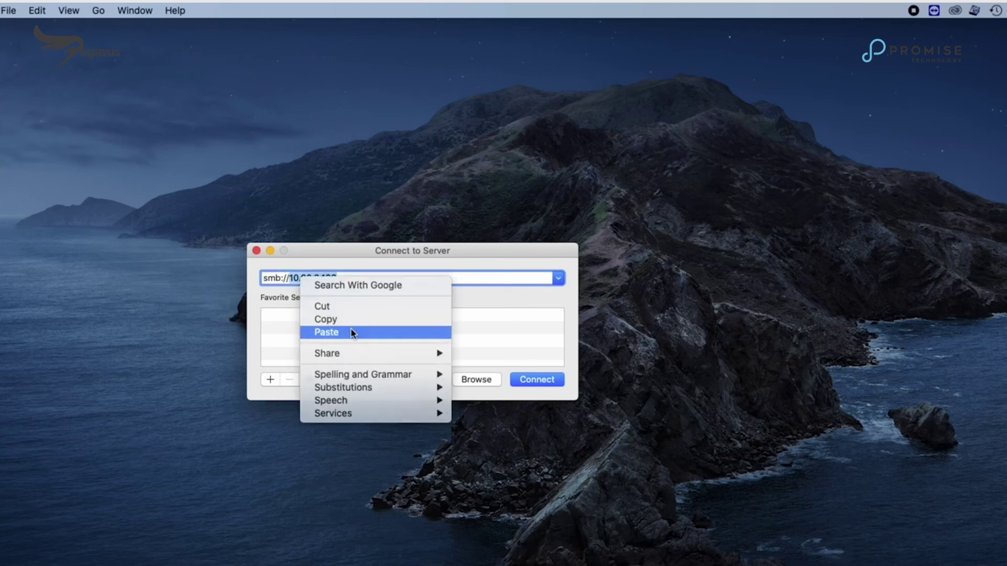
left_click(350, 332)
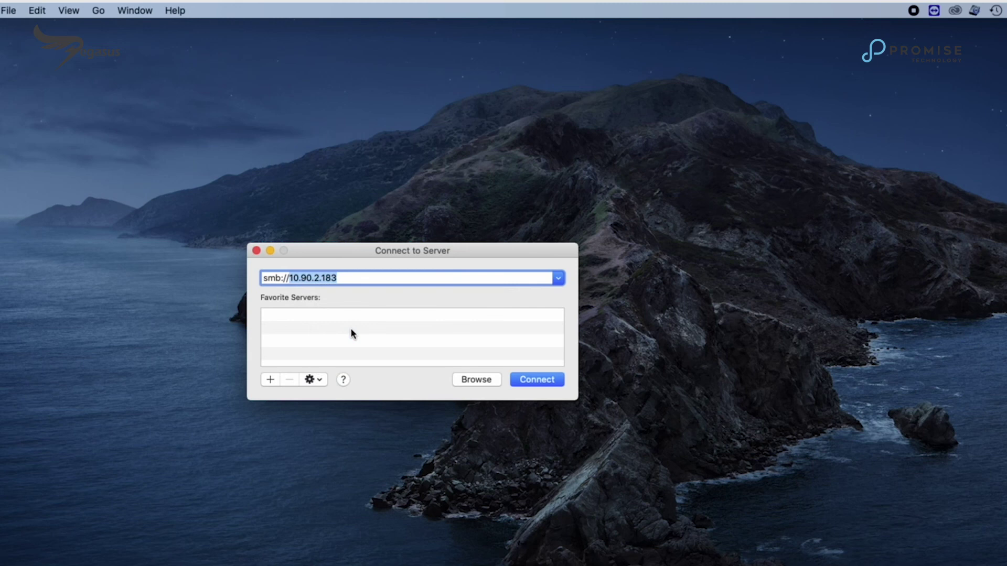
key("super+v")
left_click(528, 379)
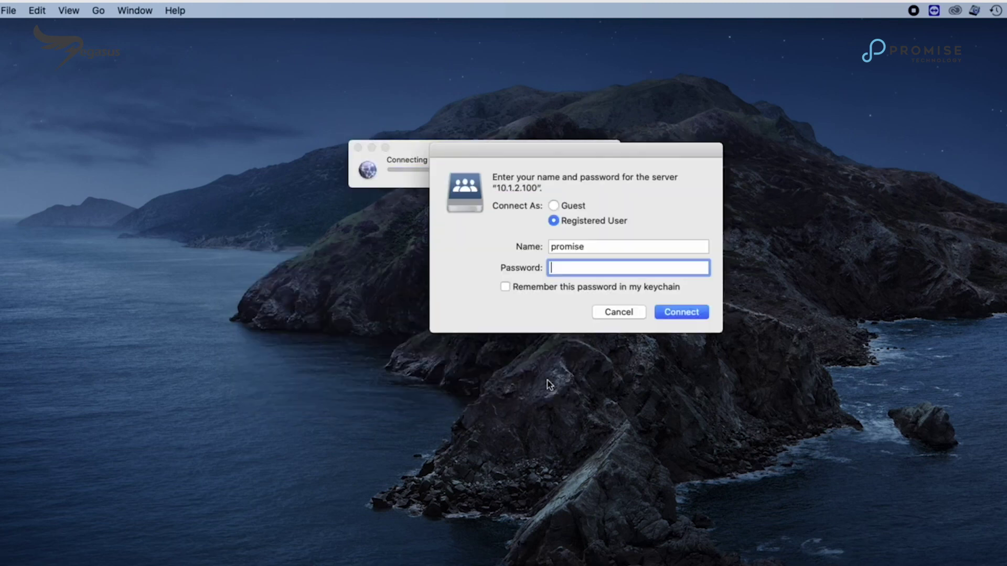
Step: Sign in to the server as admin with the account password
double_click(600, 253)
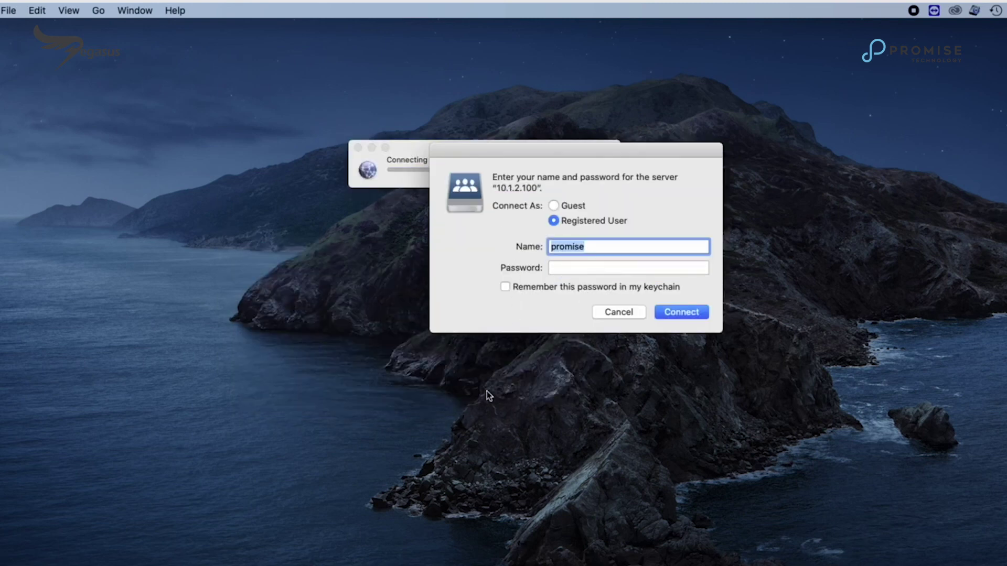
type("admin")
left_click(575, 269)
type("••••••")
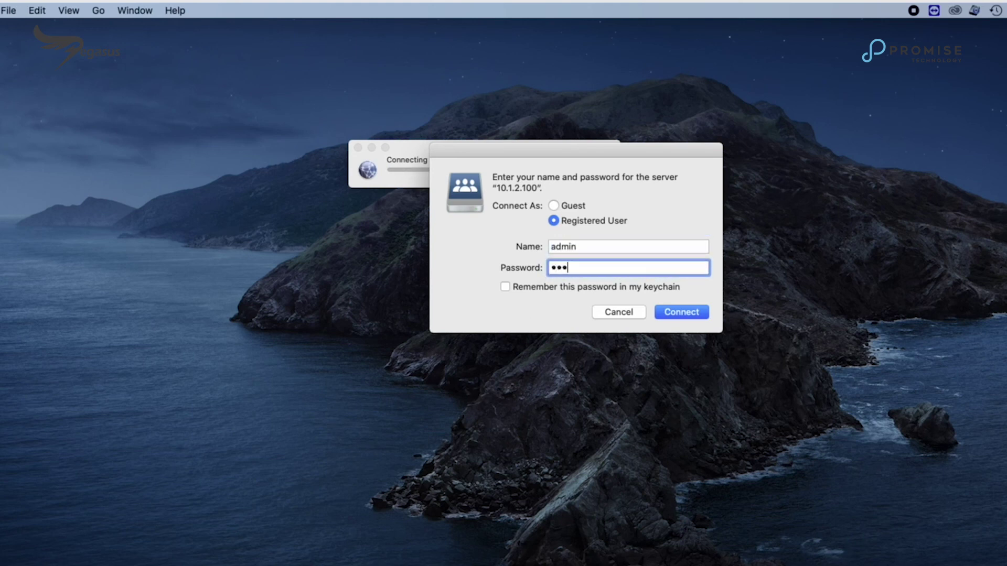
left_click(700, 310)
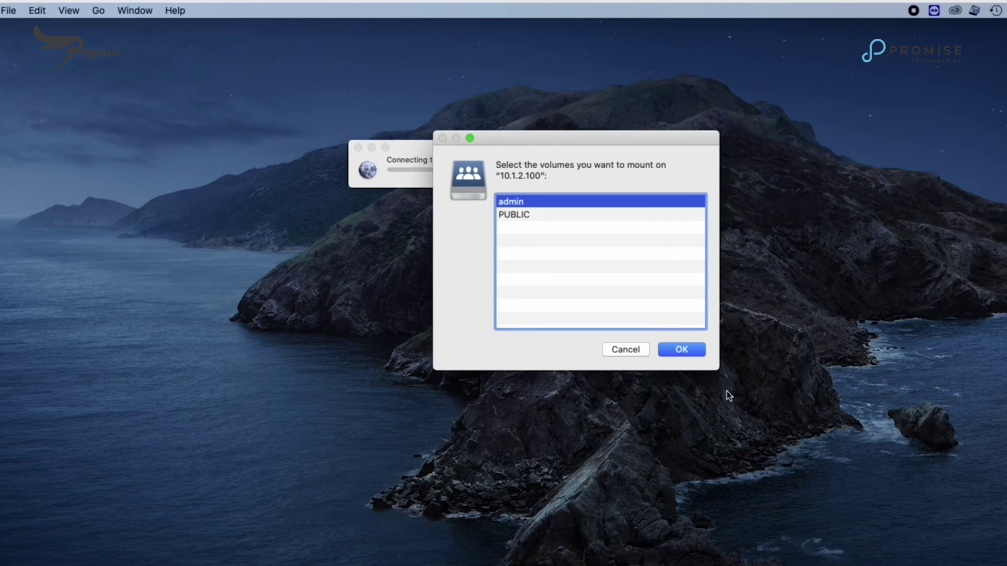
Step: Mount the admin share from 10.1.2.100, open its admin folder, then close the Finder window
left_click(682, 350)
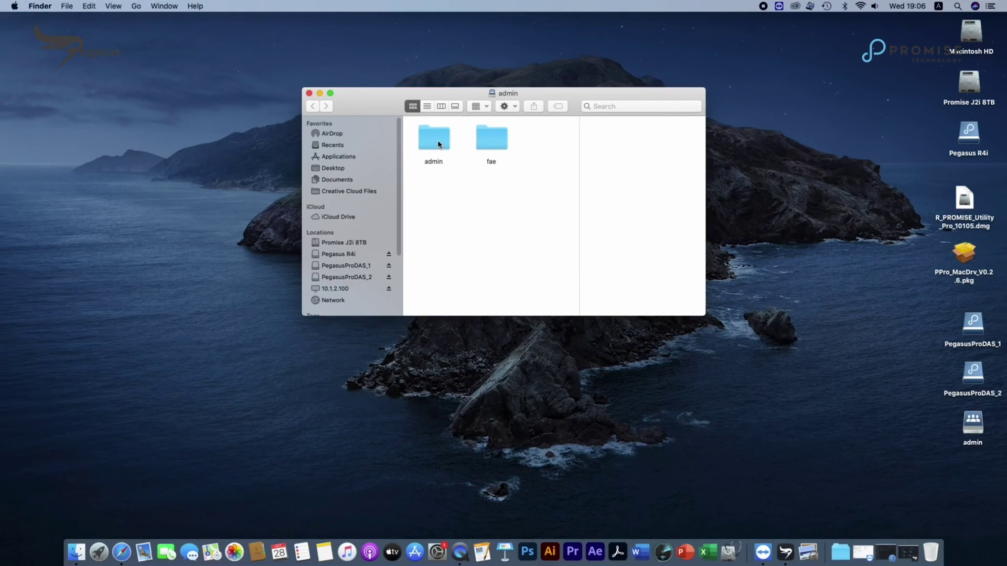
double_click(437, 141)
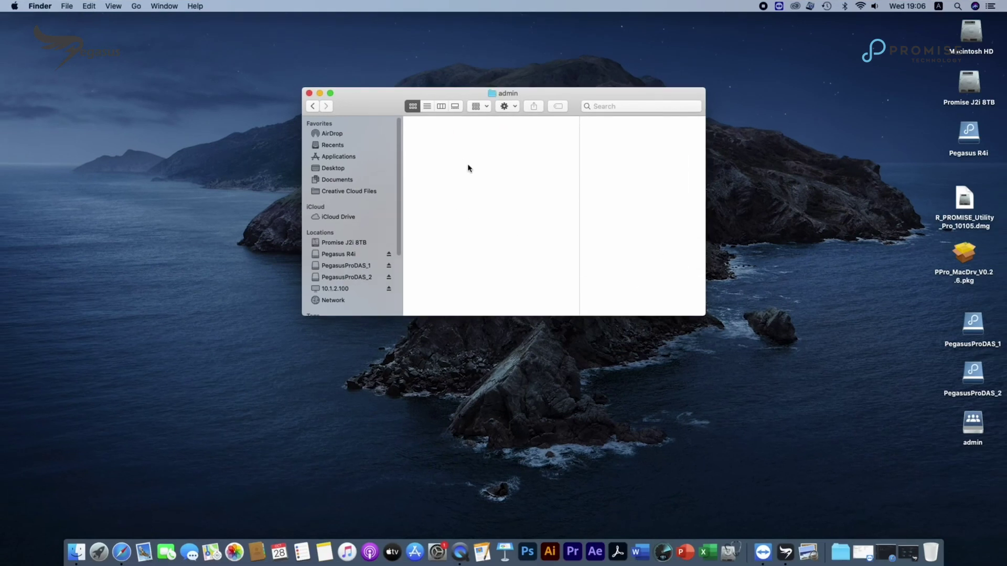
left_click(310, 93)
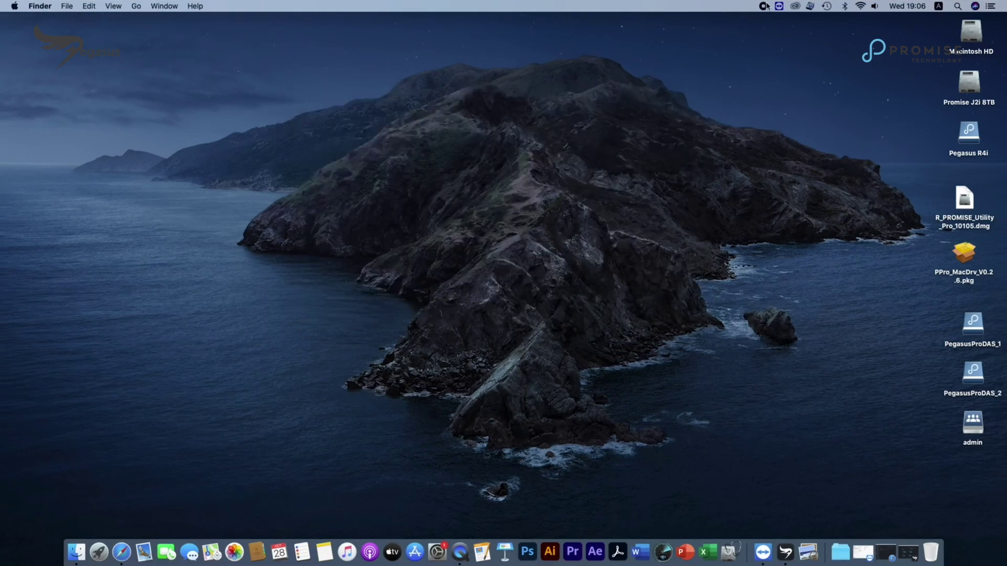